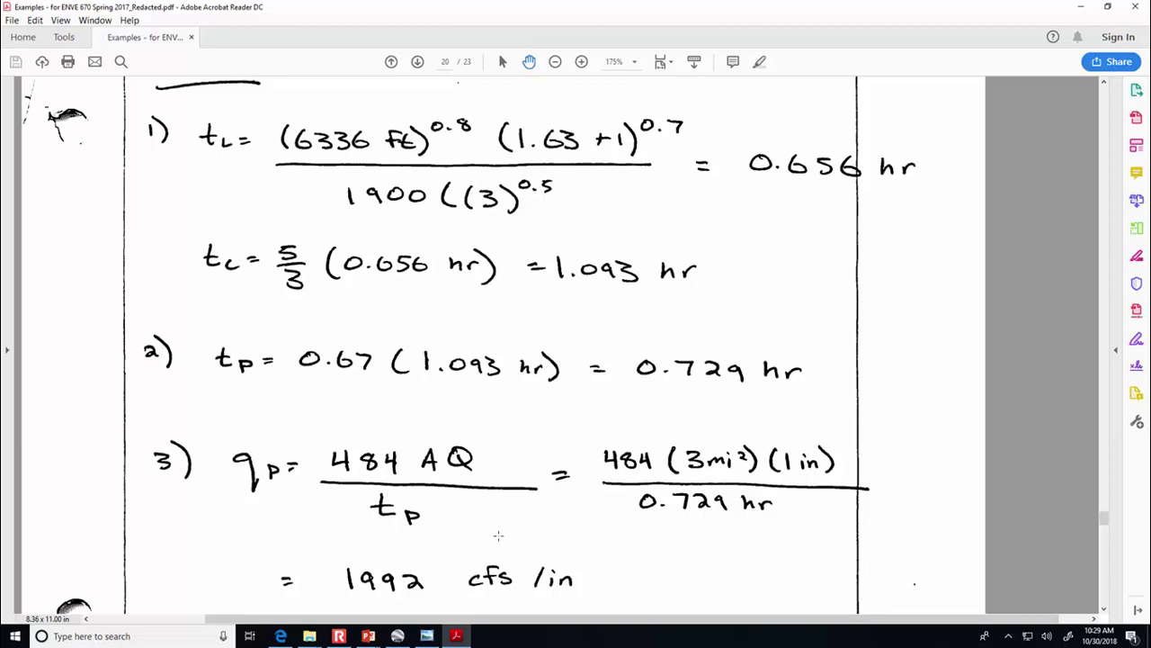
Switch to the CE 433 hydrologic engineering presentation in PowerPoint and view the Time of Concentration slide full screen
click(368, 636)
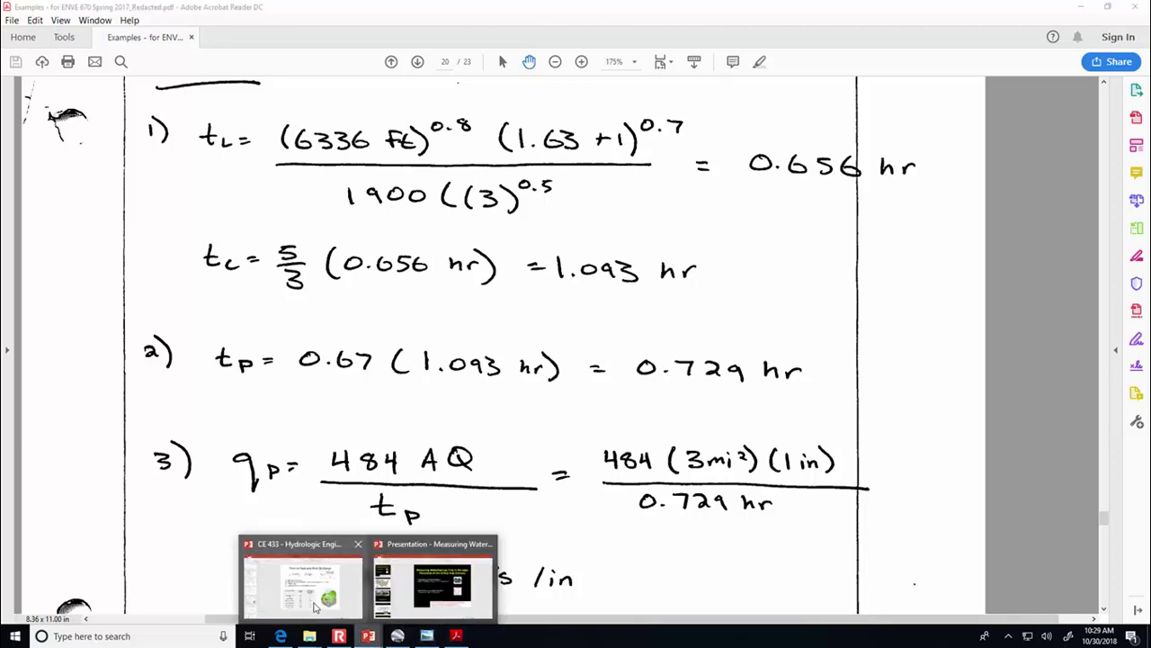
click(315, 608)
click(61, 275)
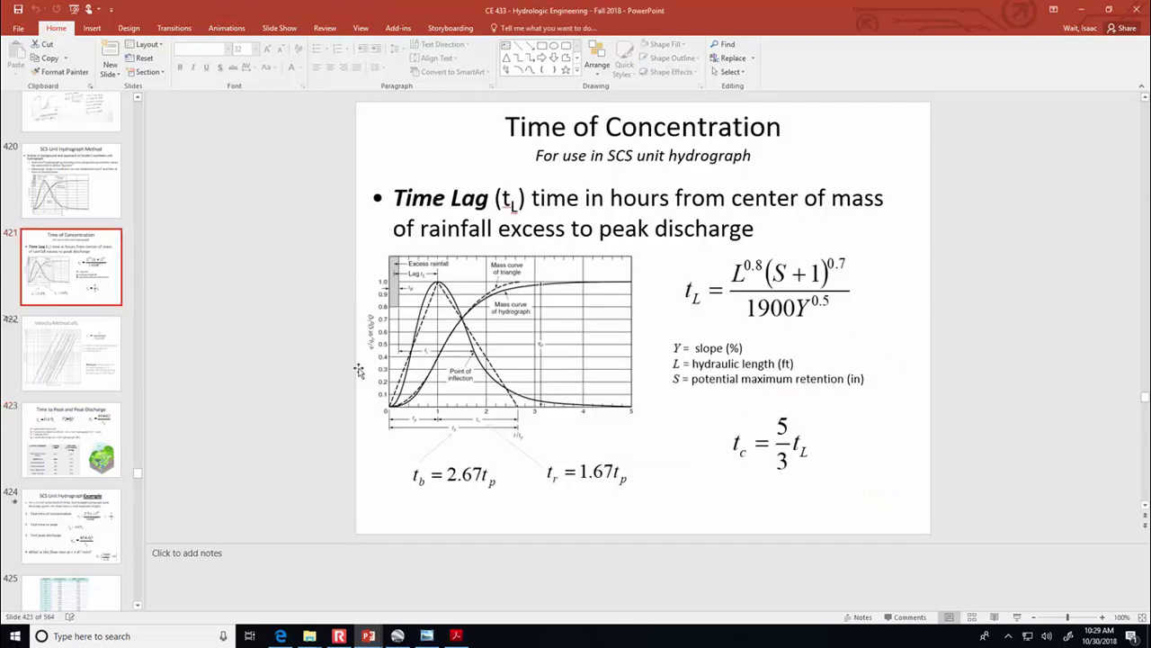
click(1017, 617)
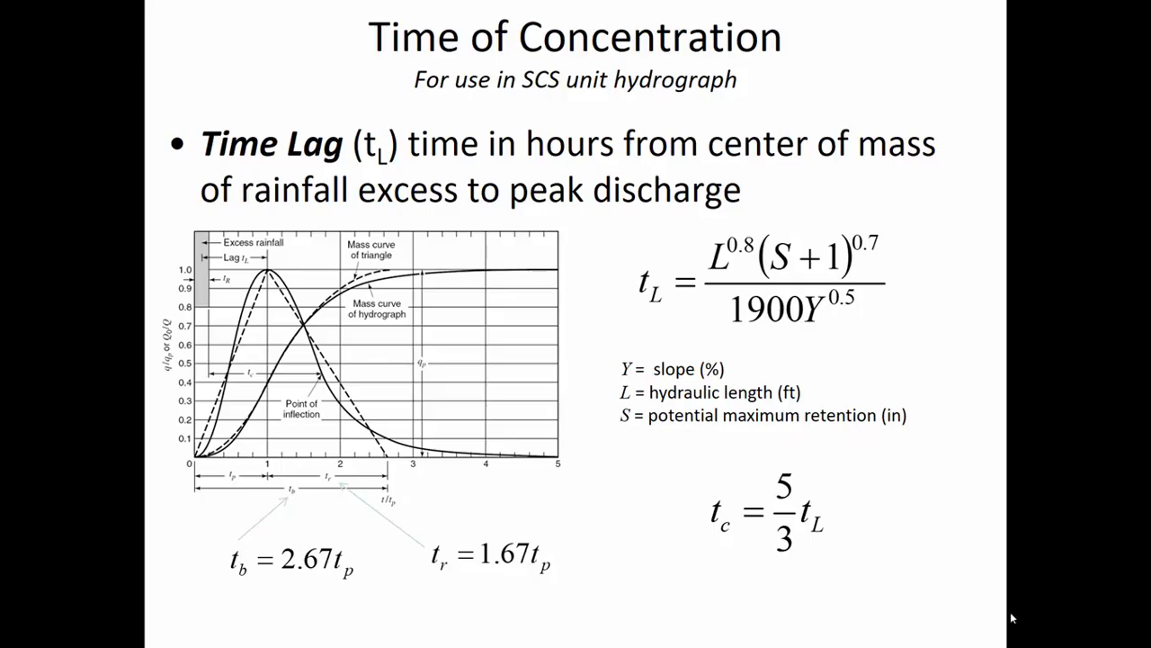
key(Escape)
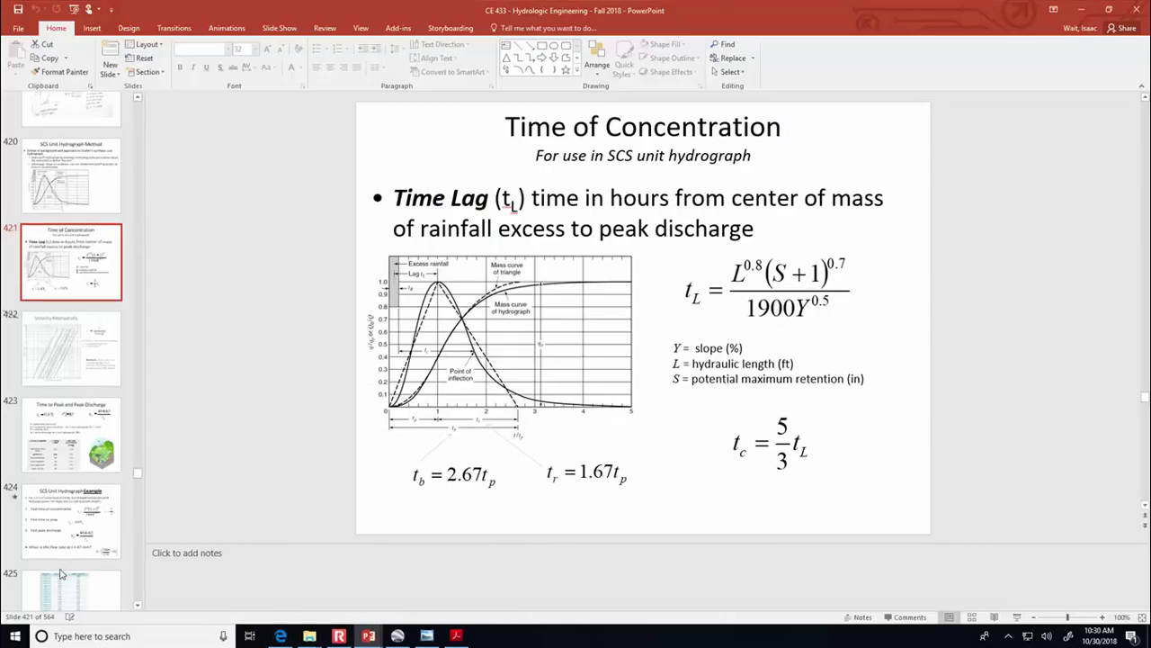
Review the SCS Unit Hydrograph Example slide and the slide with the time and discharge ratios table
scroll(68, 562, down, 1)
click(60, 529)
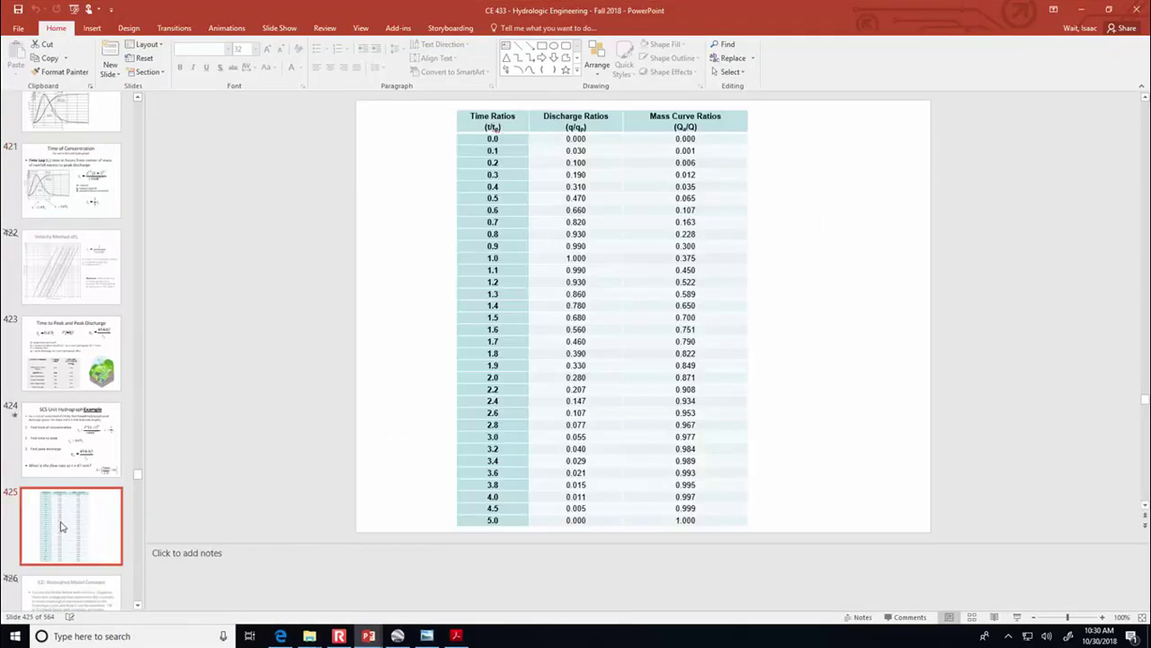
click(66, 439)
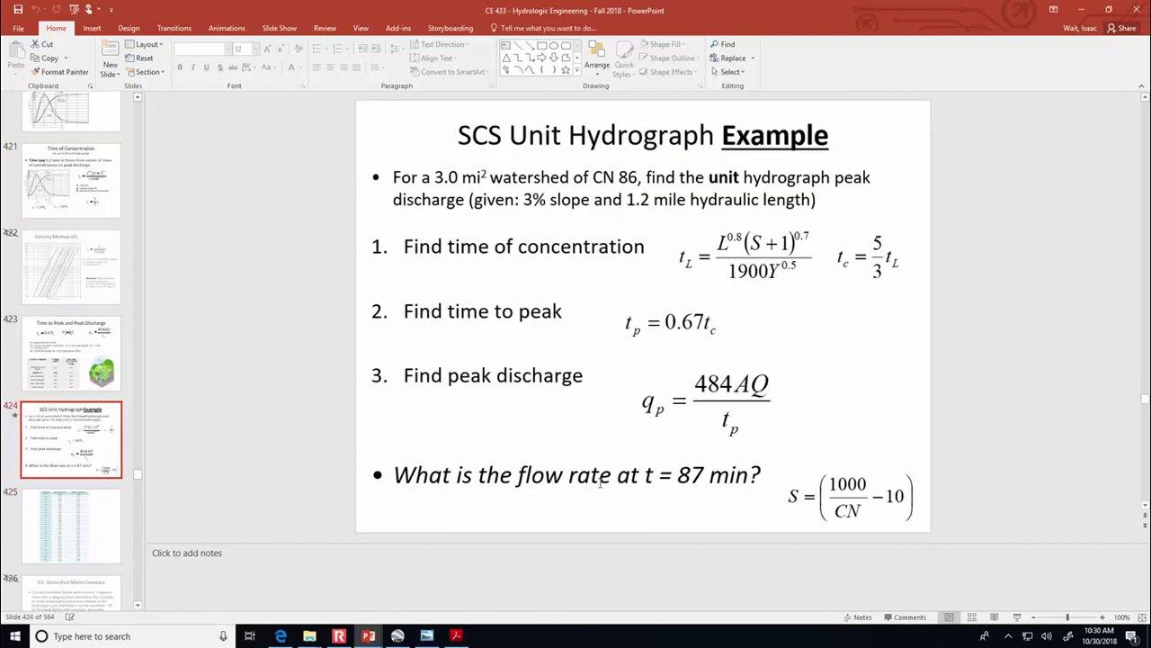
click(96, 527)
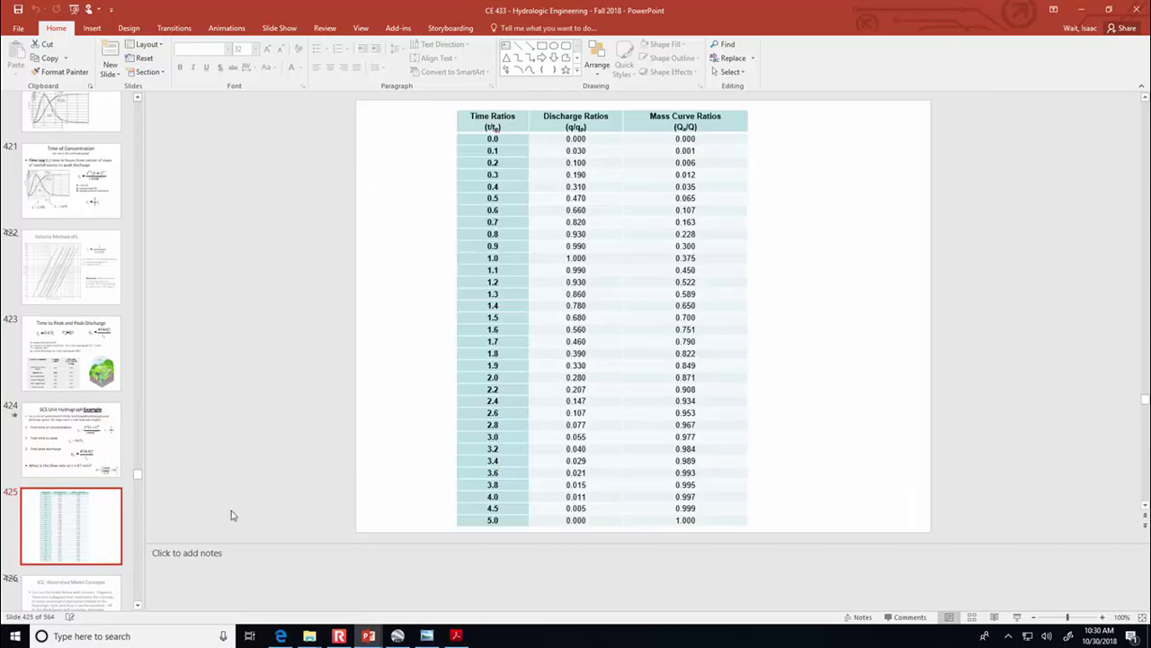
Launch Excel 2016 and create a blank workbook
click(14, 637)
text(excel)
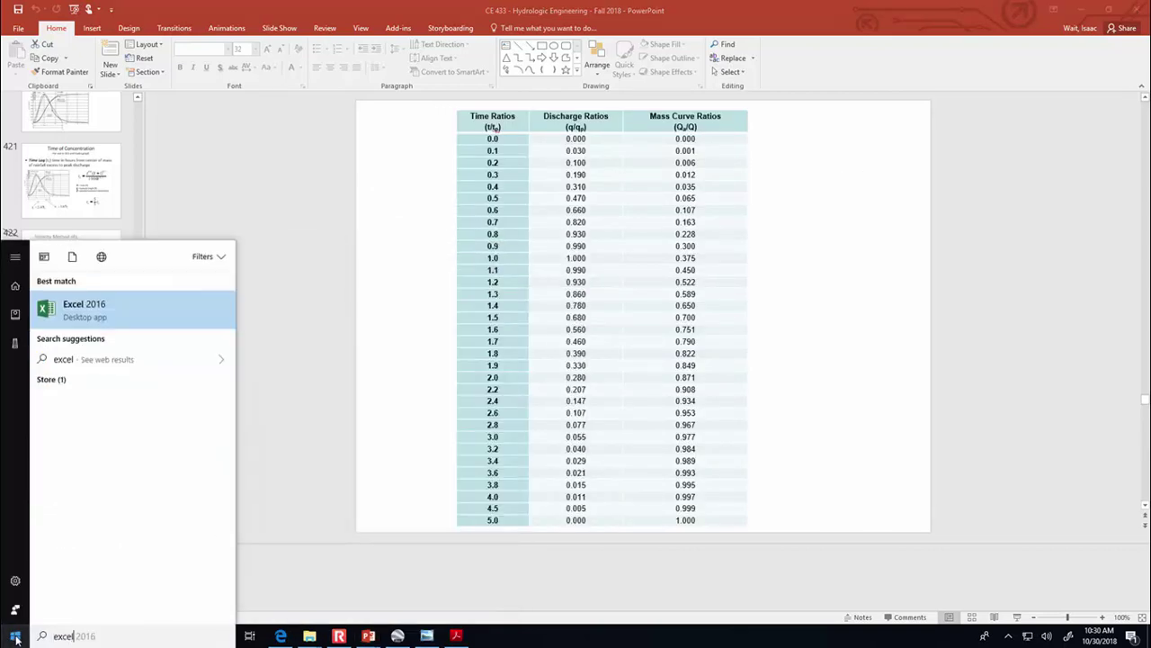
key(Return)
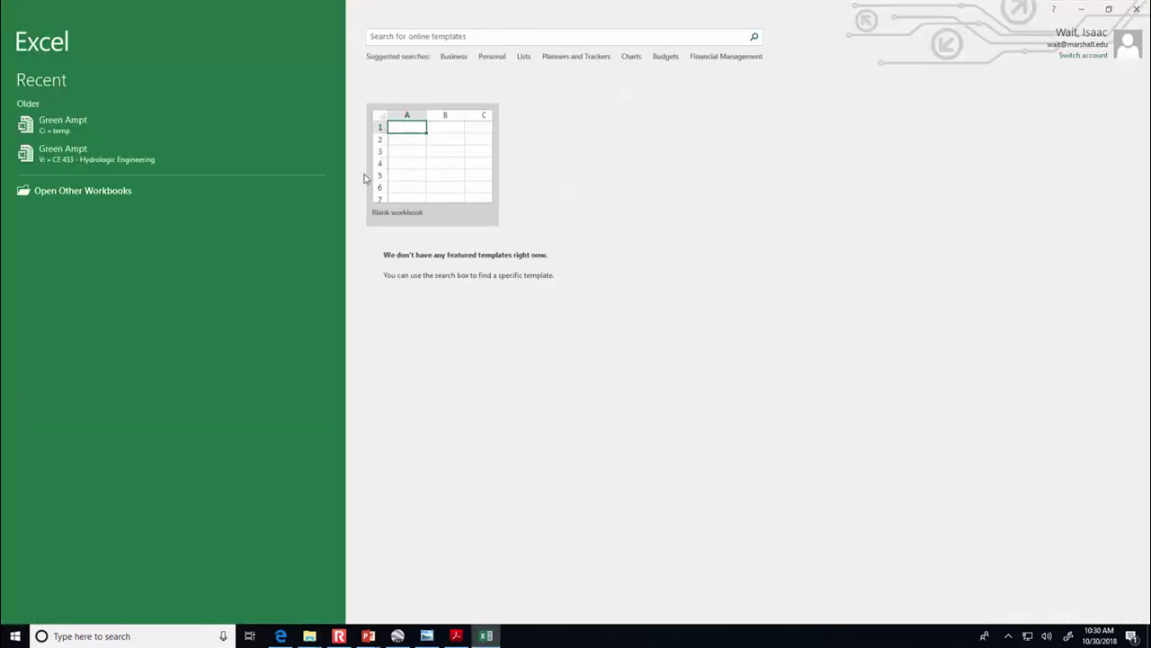
click(369, 177)
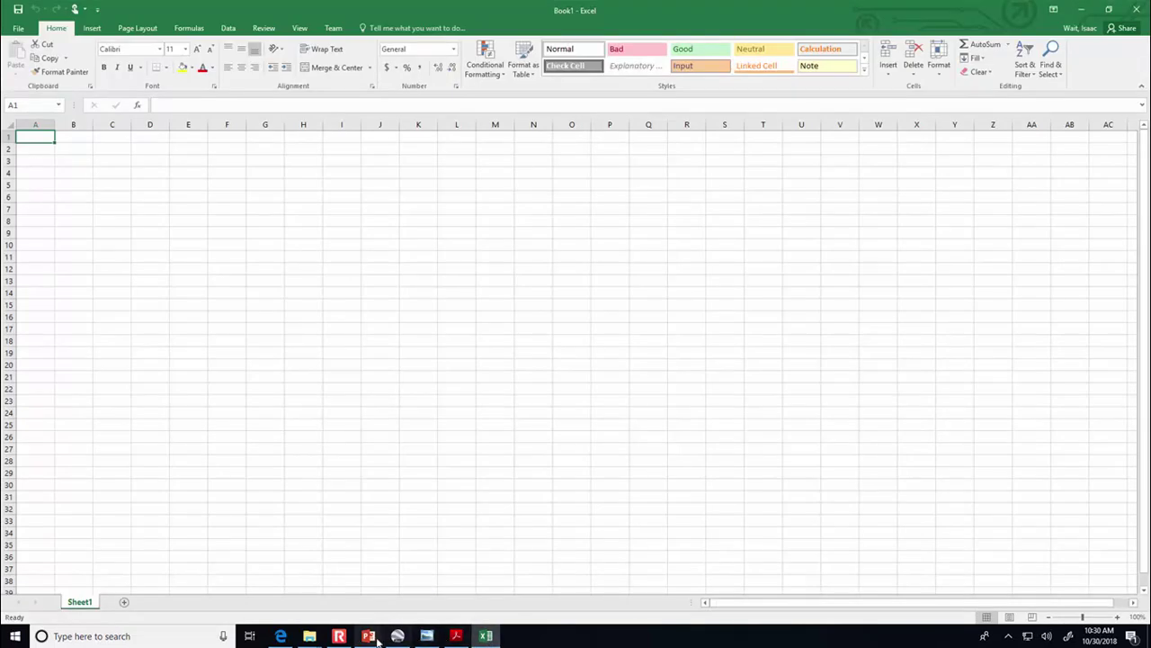
Return to the PowerPoint ratio table and copy its Time Ratios and Discharge Ratios columns, including the headers
mouse_move(368, 636)
click(354, 593)
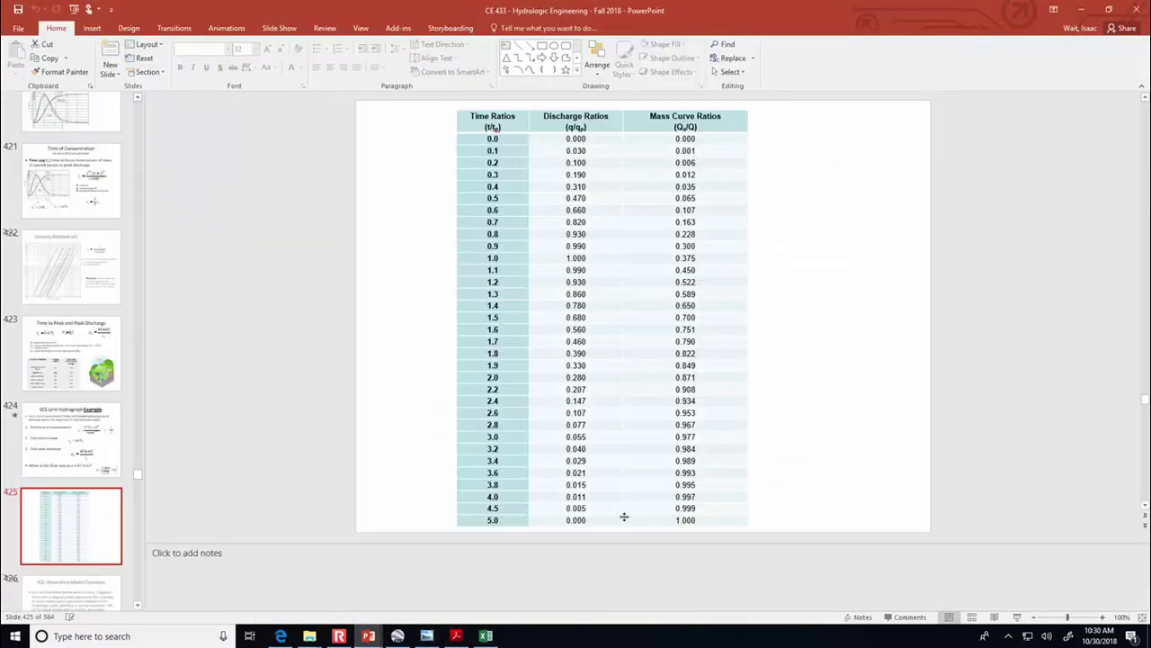
drag(614, 520, 484, 115)
key(ctrl+c)
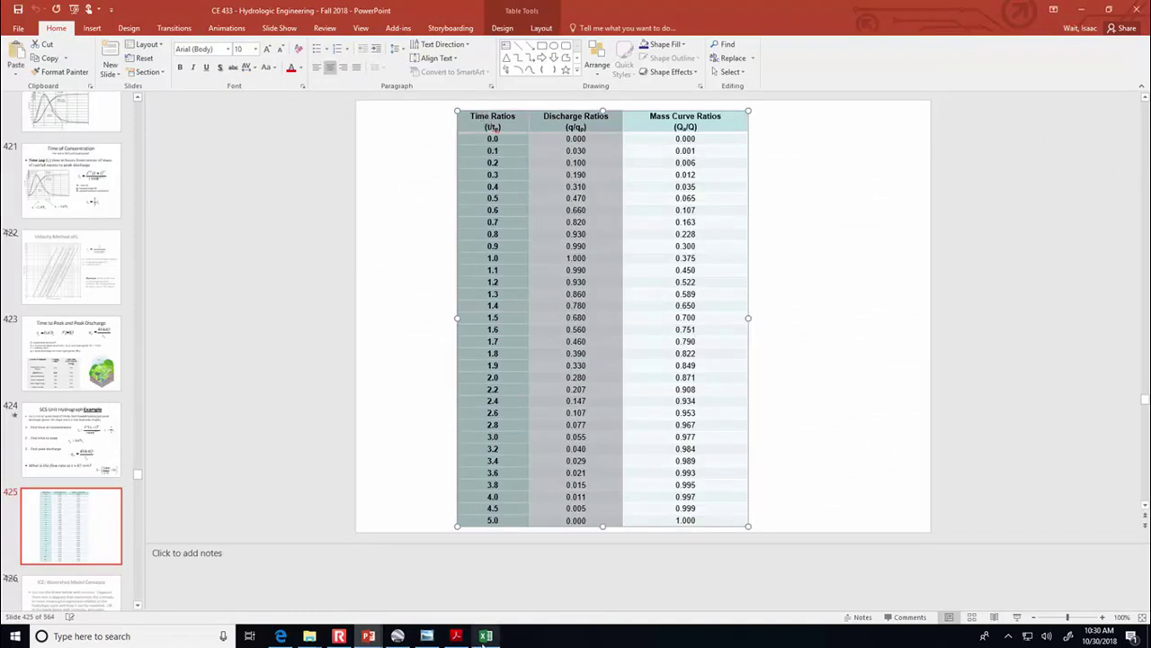
Paste the copied ratio columns into the Excel sheet at A1, matching the destination formatting
click(486, 636)
key(ctrl+v)
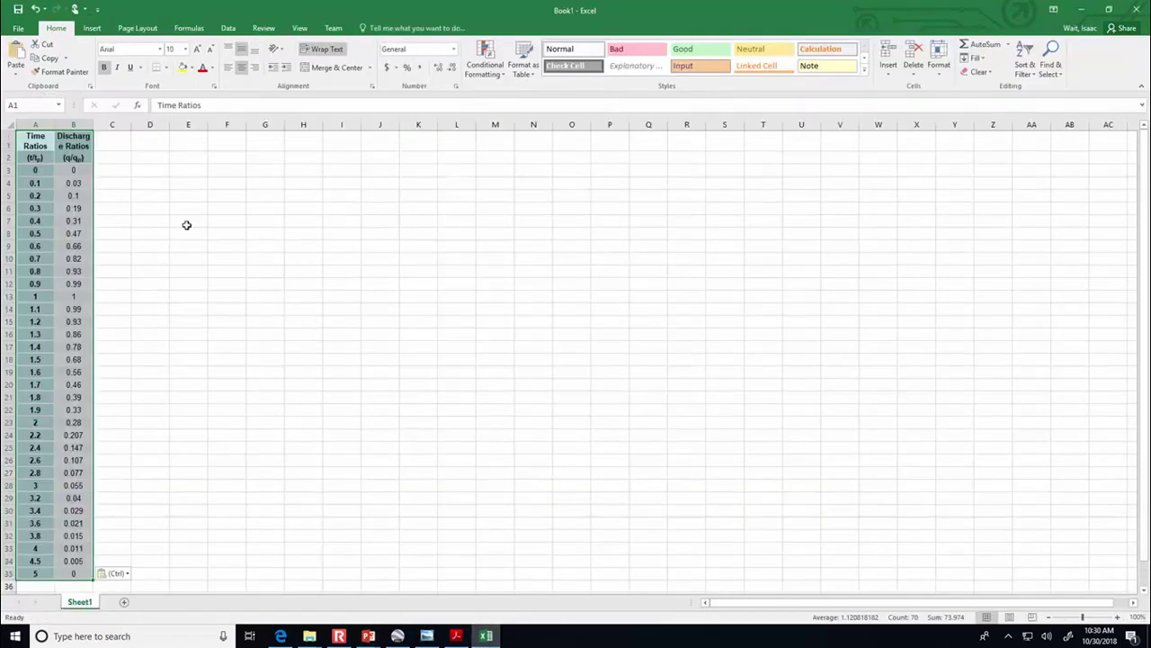
click(116, 576)
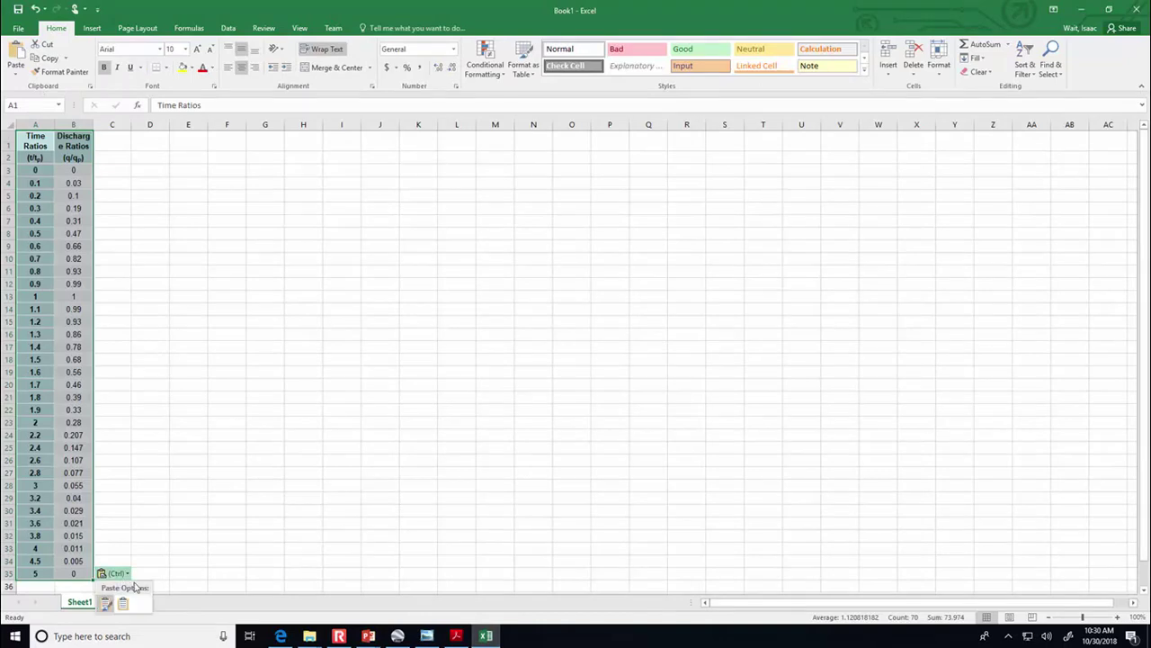
click(122, 602)
click(227, 352)
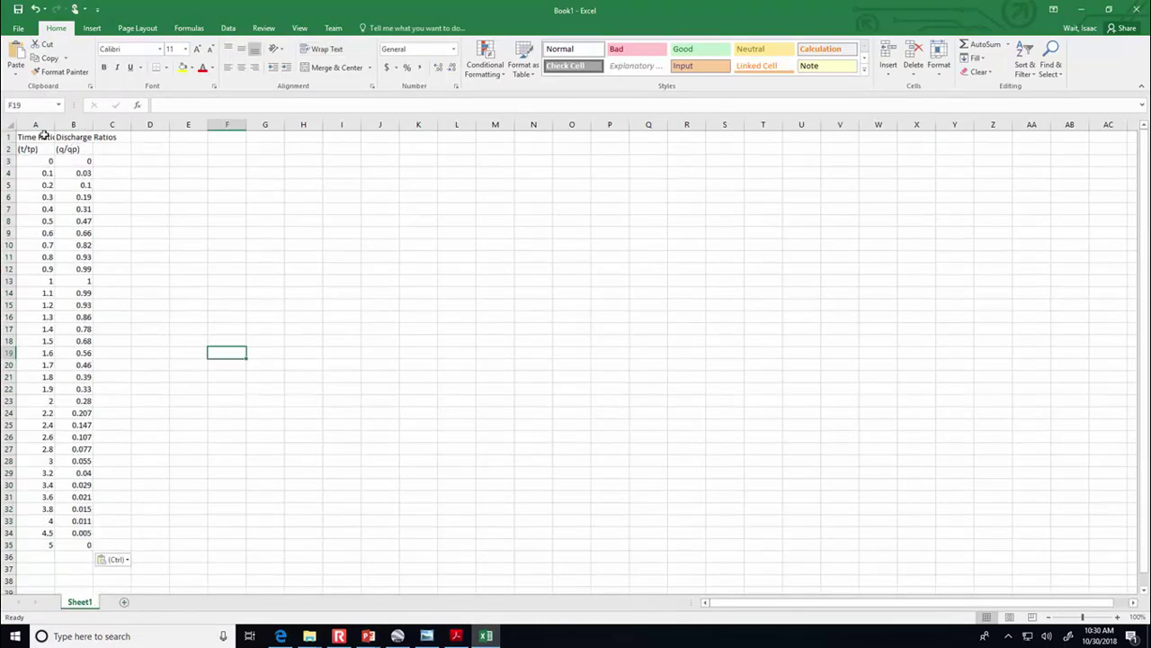
Insert two blank rows above the ratio table headers
right_click(8, 136)
click(54, 220)
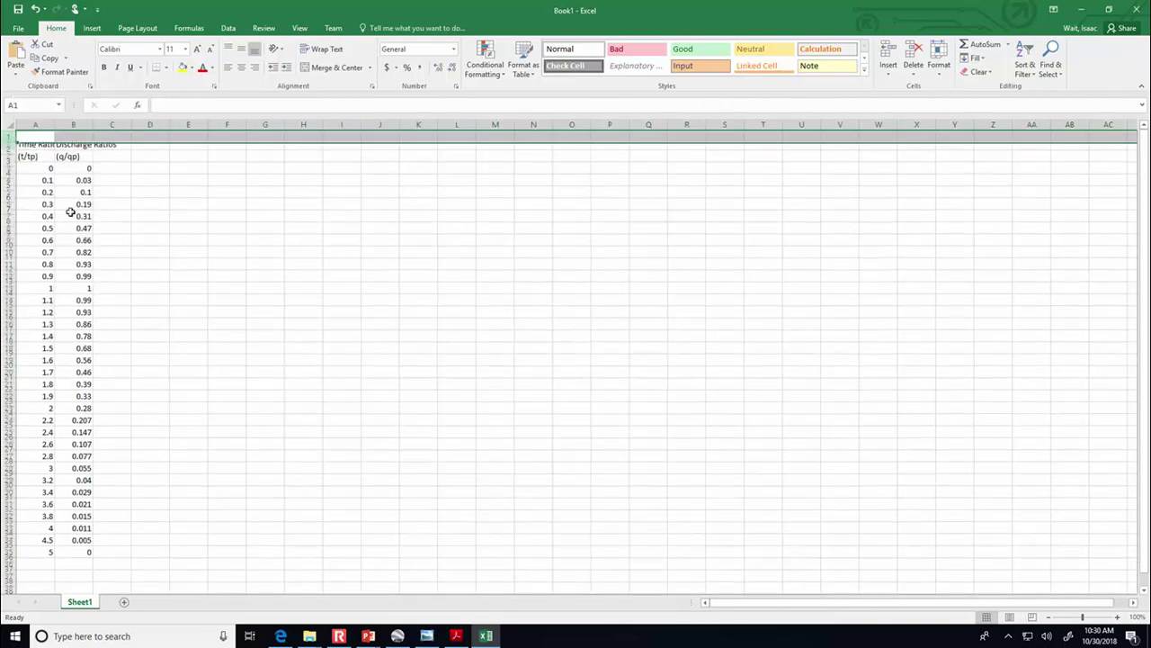
right_click(9, 136)
click(54, 221)
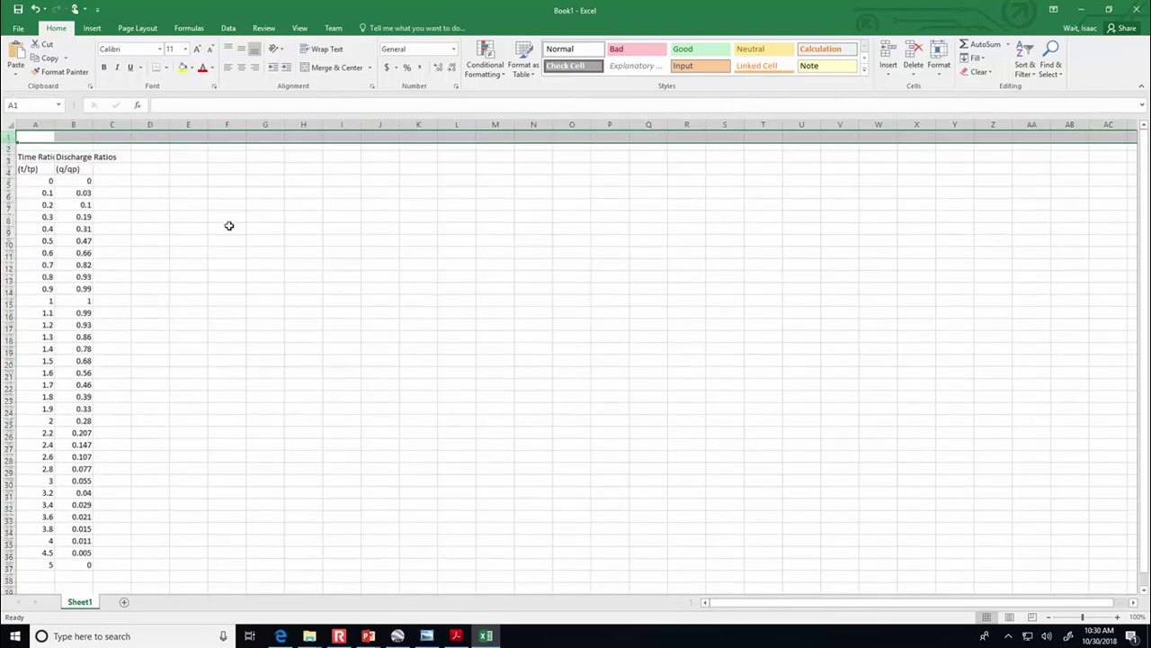
click(230, 222)
Label cell A1 "tp (hr)=" and enter 0.729 in B1
click(36, 136)
text(tp=)
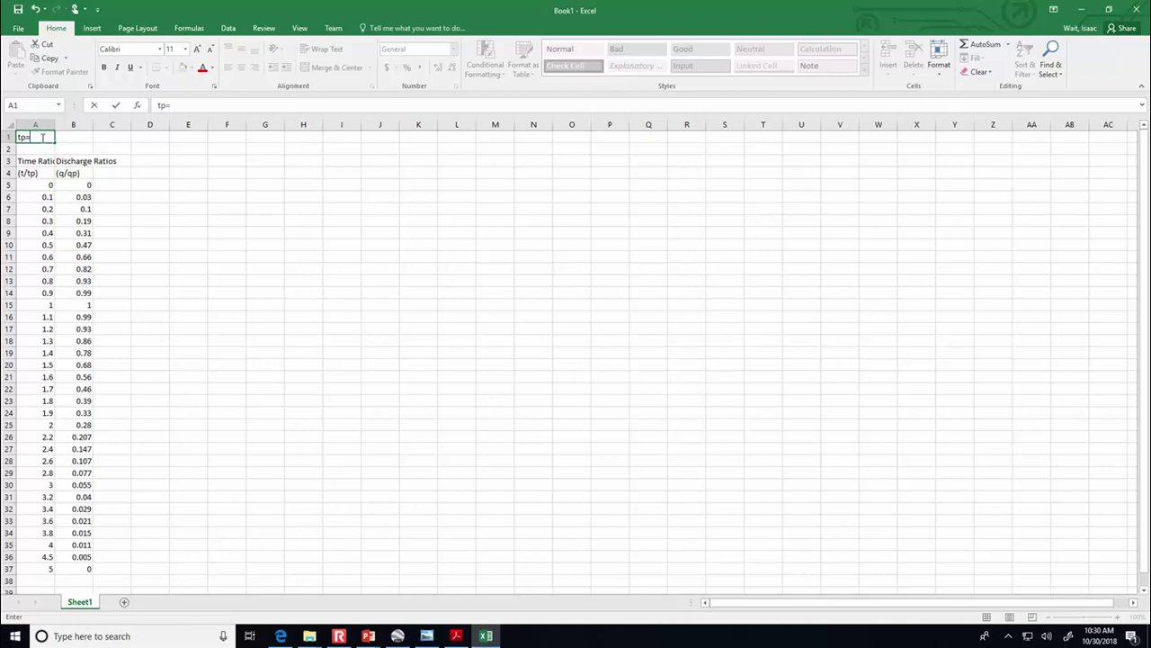
key(Tab)
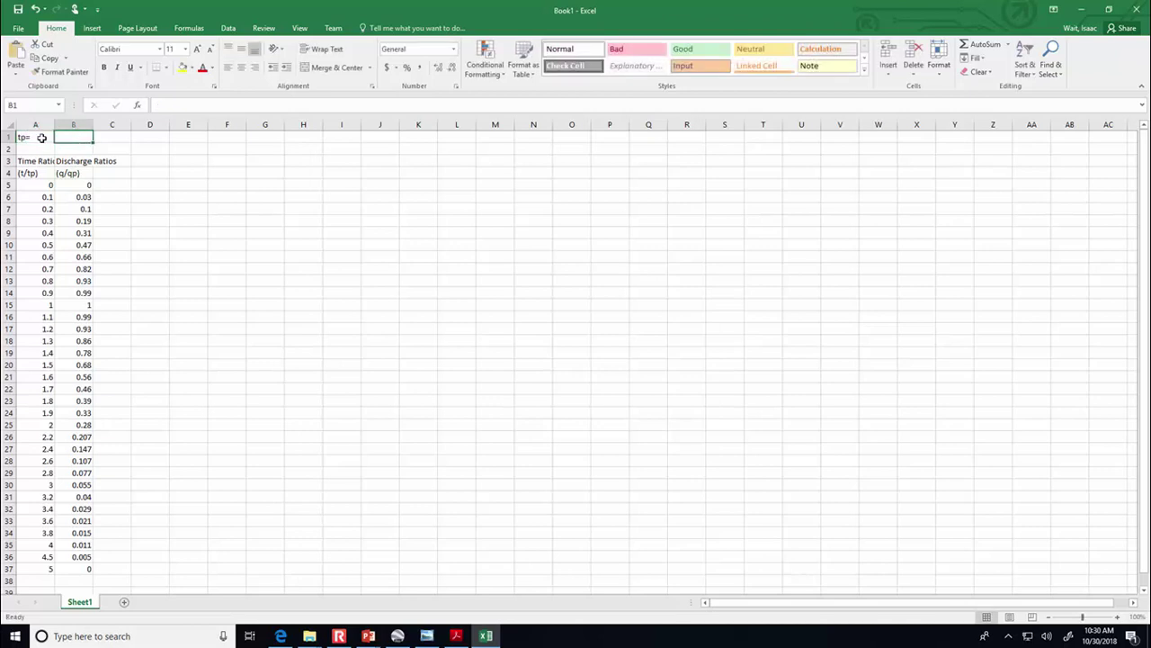
text(.)
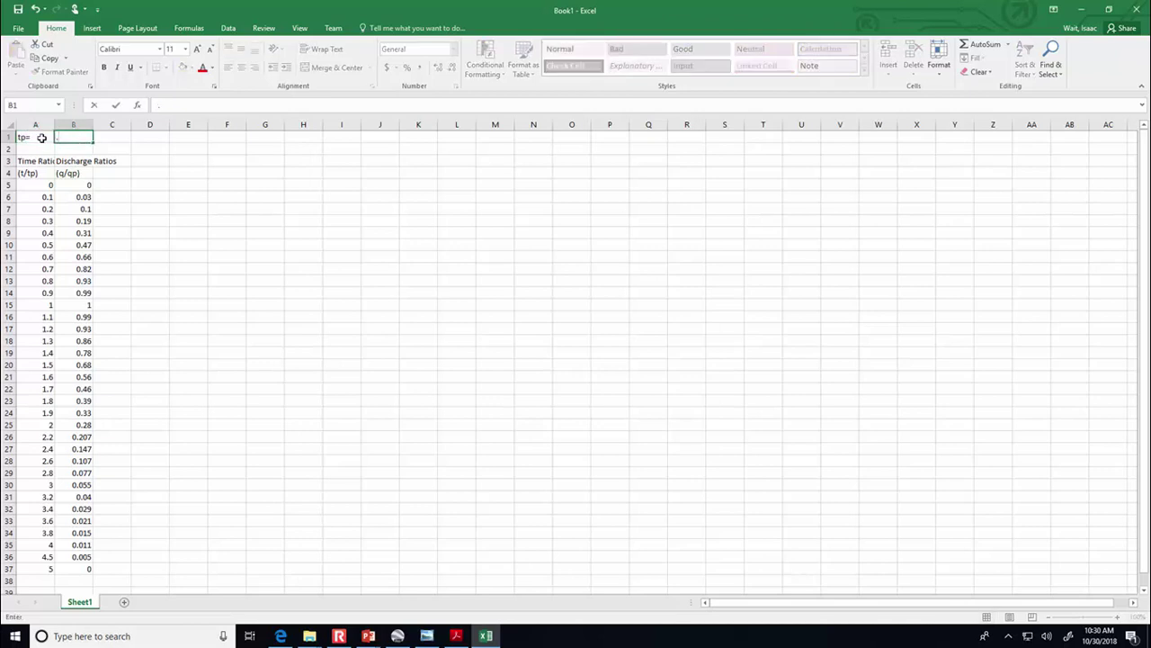
click(42, 136)
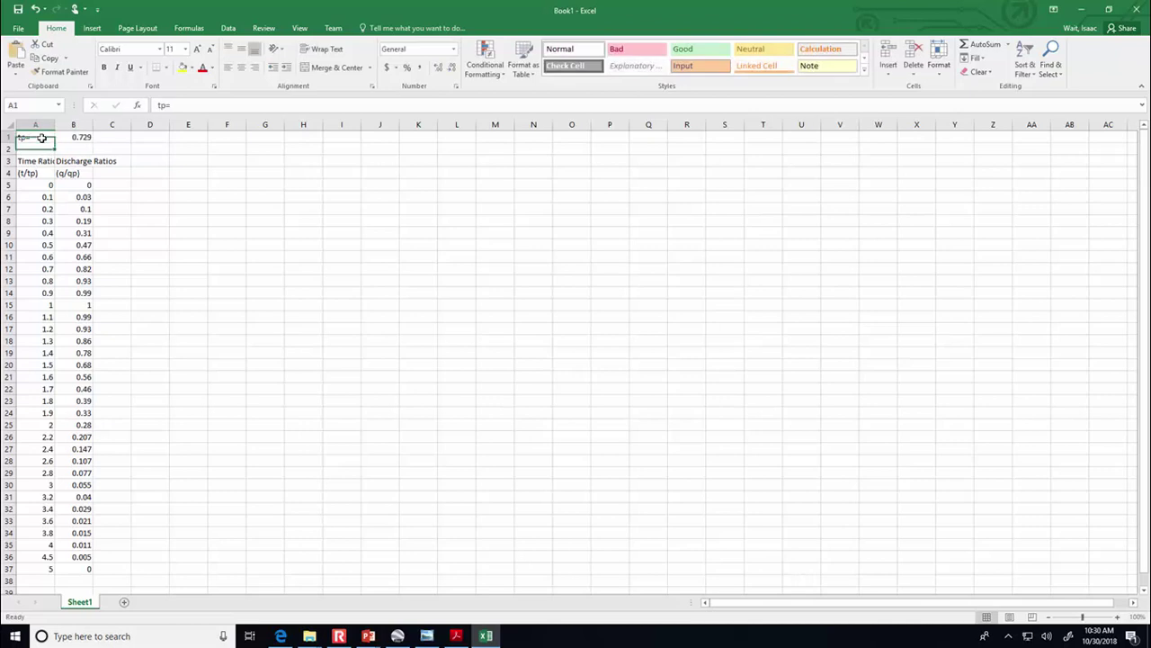
click(182, 103)
text((hr))
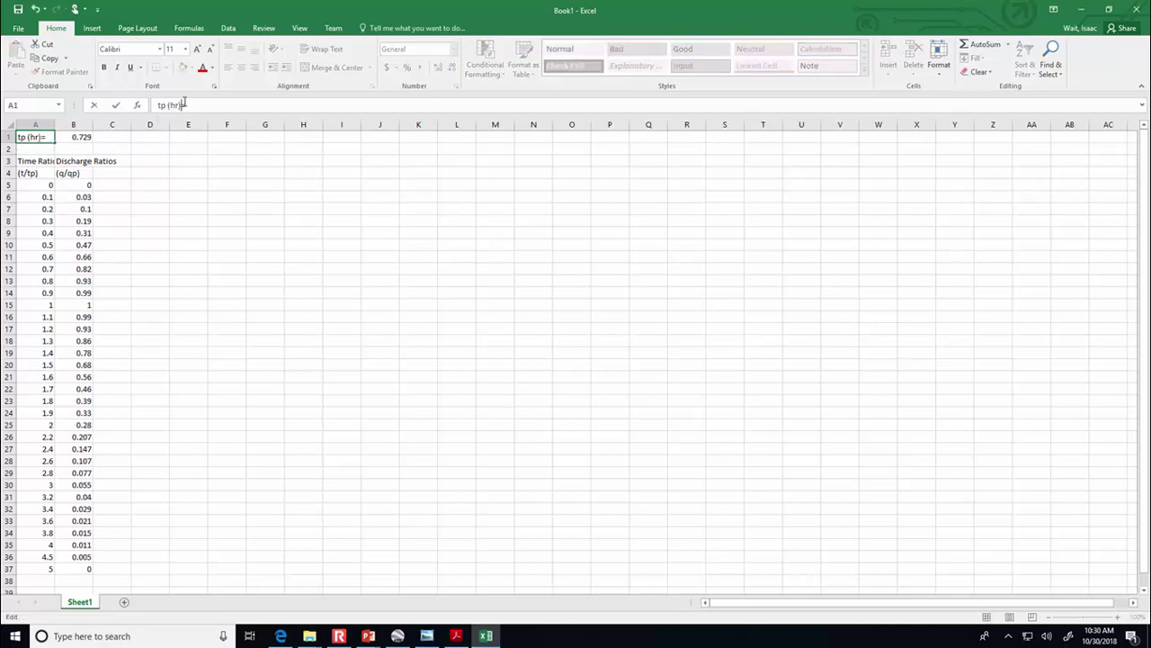
key(Return)
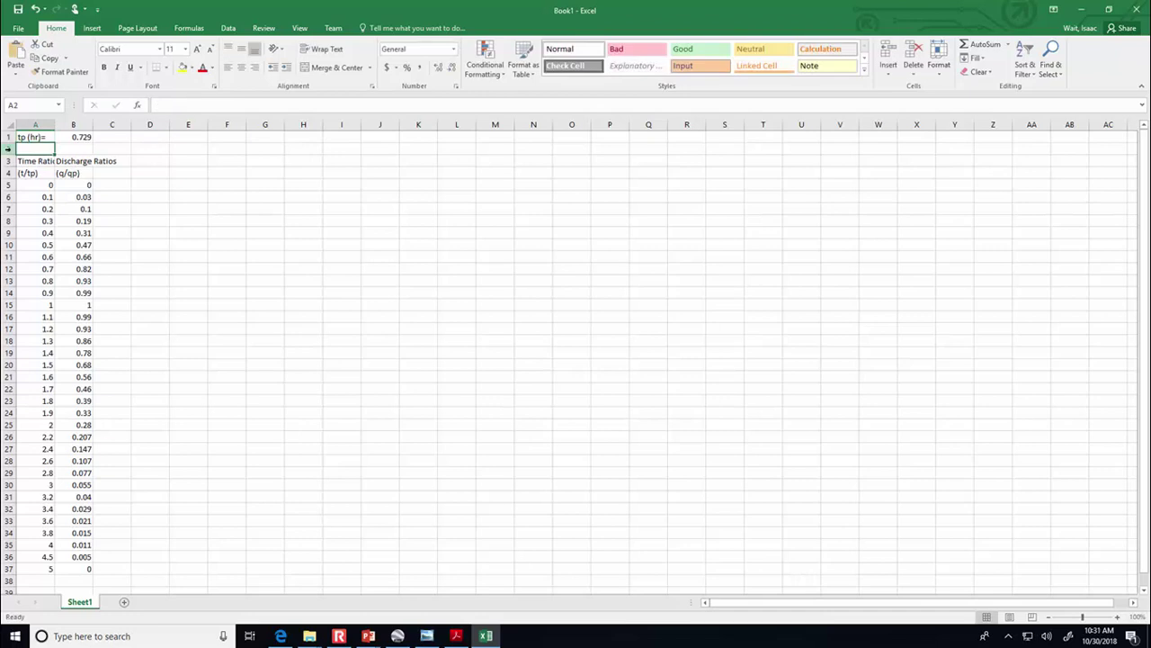
Insert another blank row directly below the tp row
right_click(11, 149)
click(50, 248)
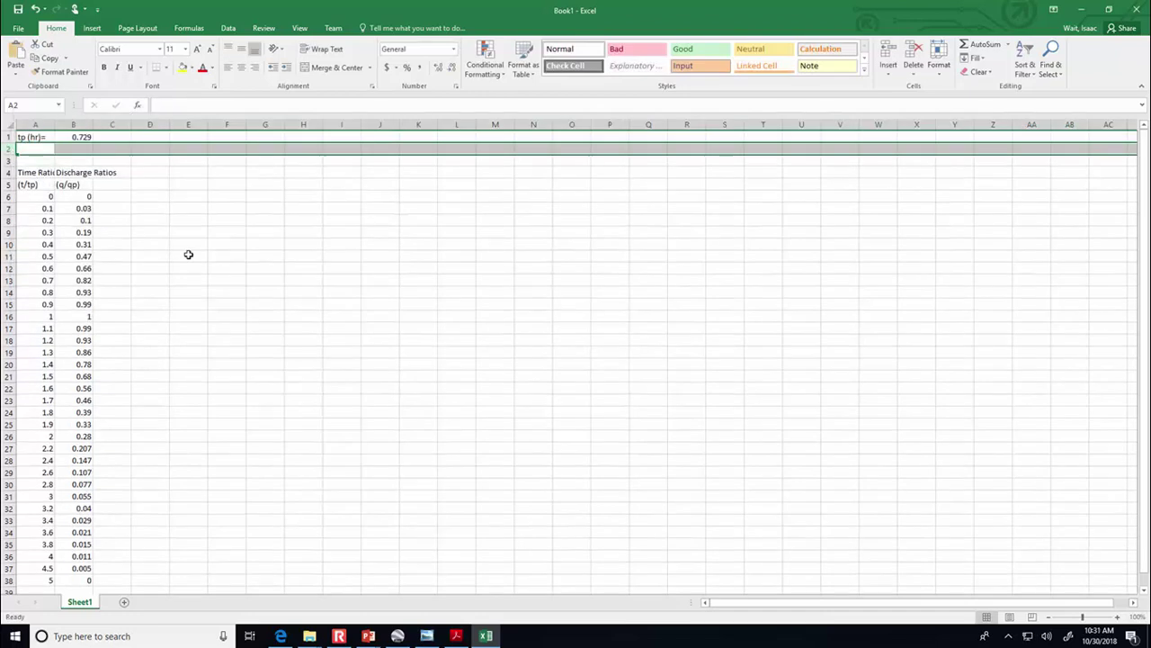
click(187, 256)
Label cell A2 "qp (cfs/ in of r.e.) =" and widen column A to fit its contents
click(41, 150)
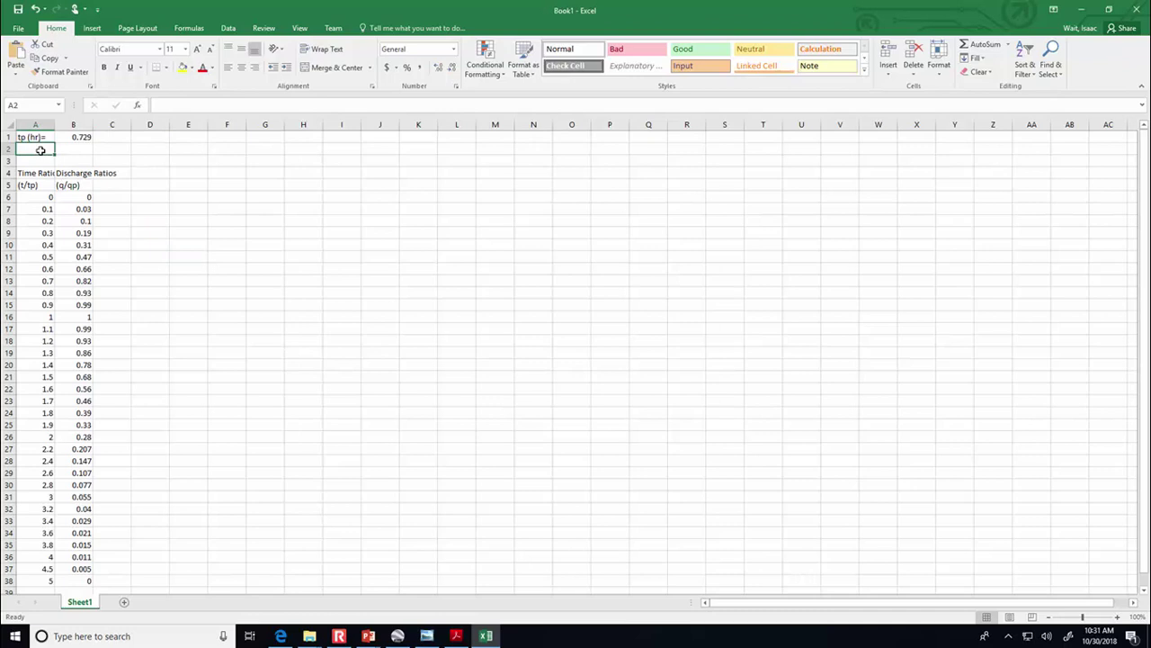
text(qp (cfs/ in of r.e.)
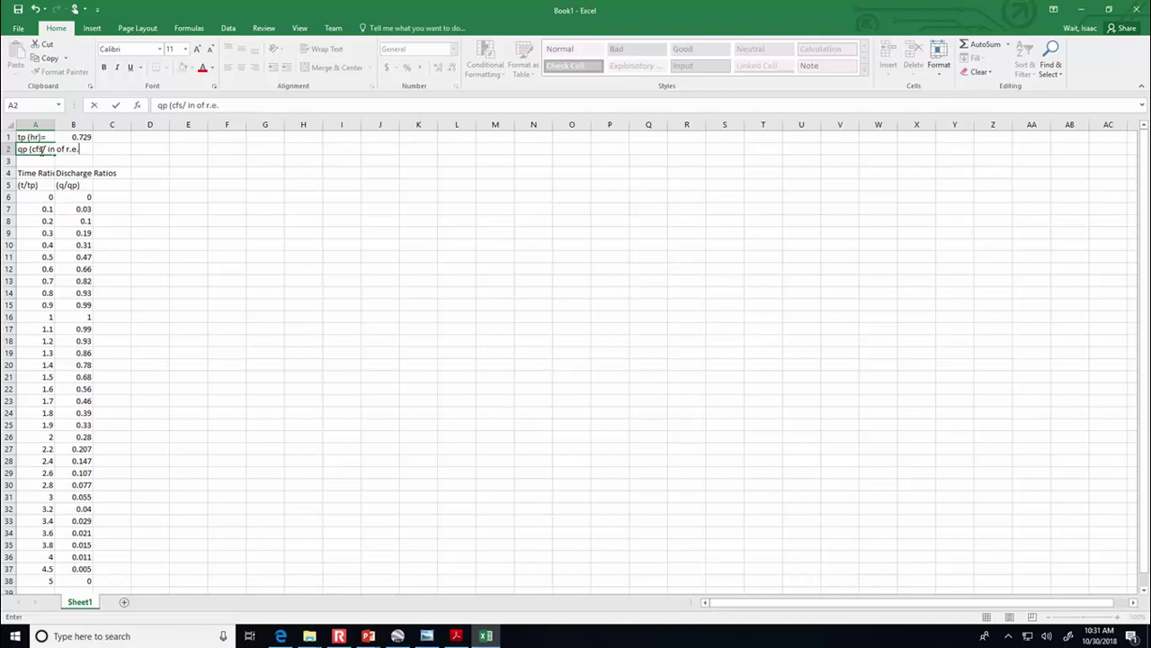
text() =)
key(Return)
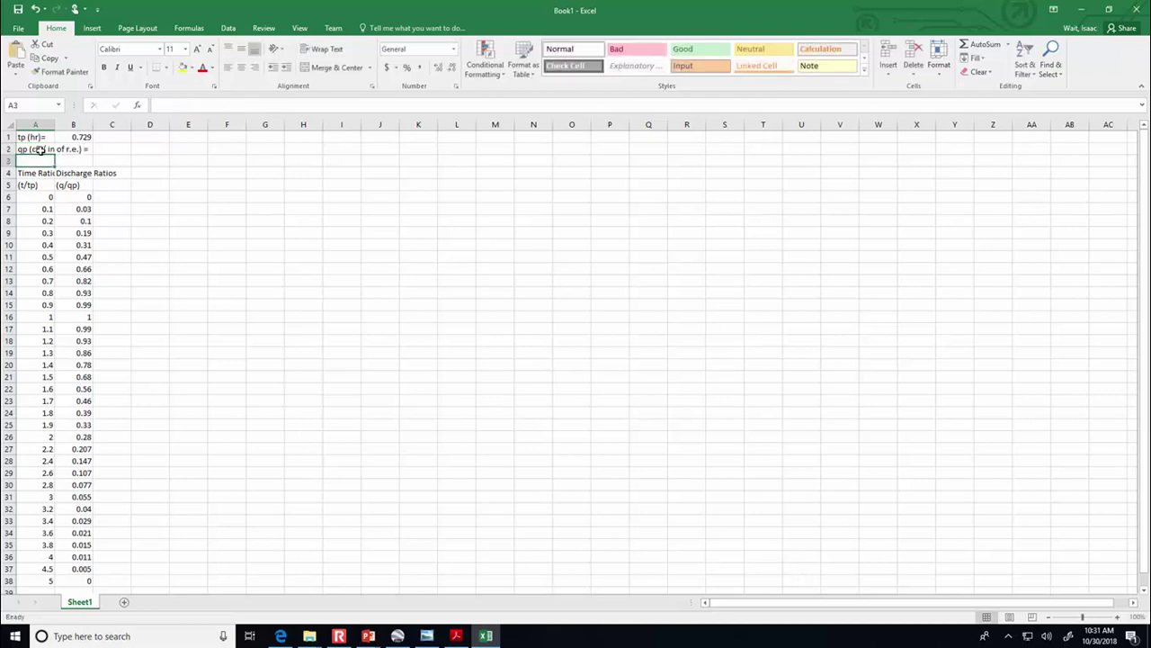
double_click(55, 124)
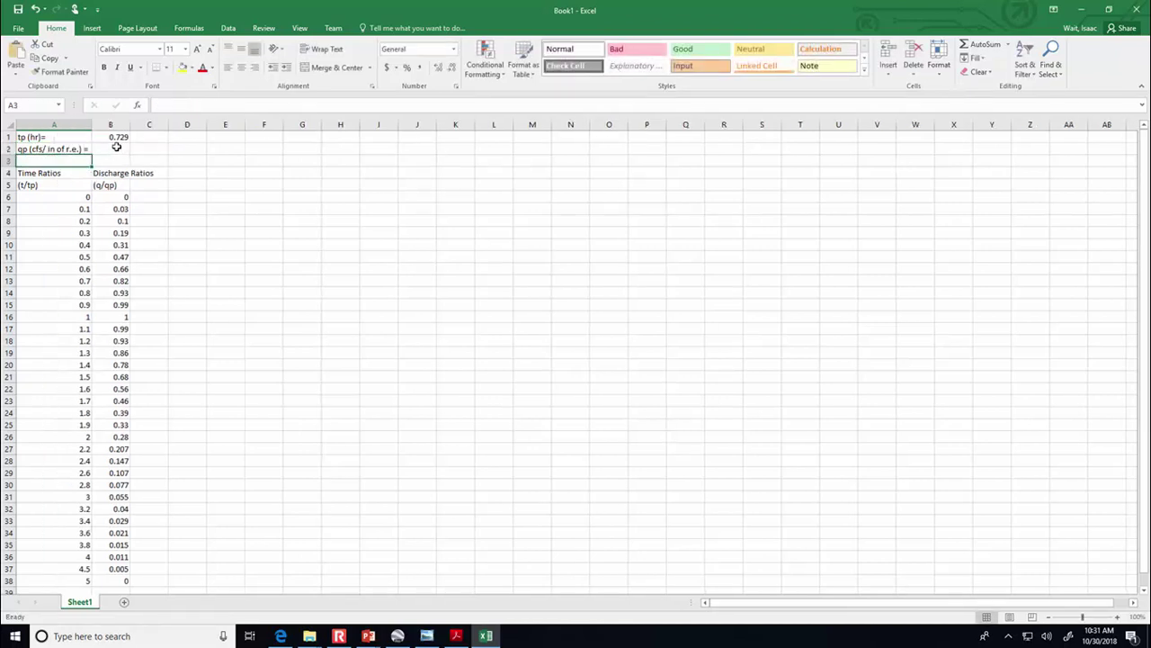
Enter 1992 as the qp value in cell B2
click(111, 150)
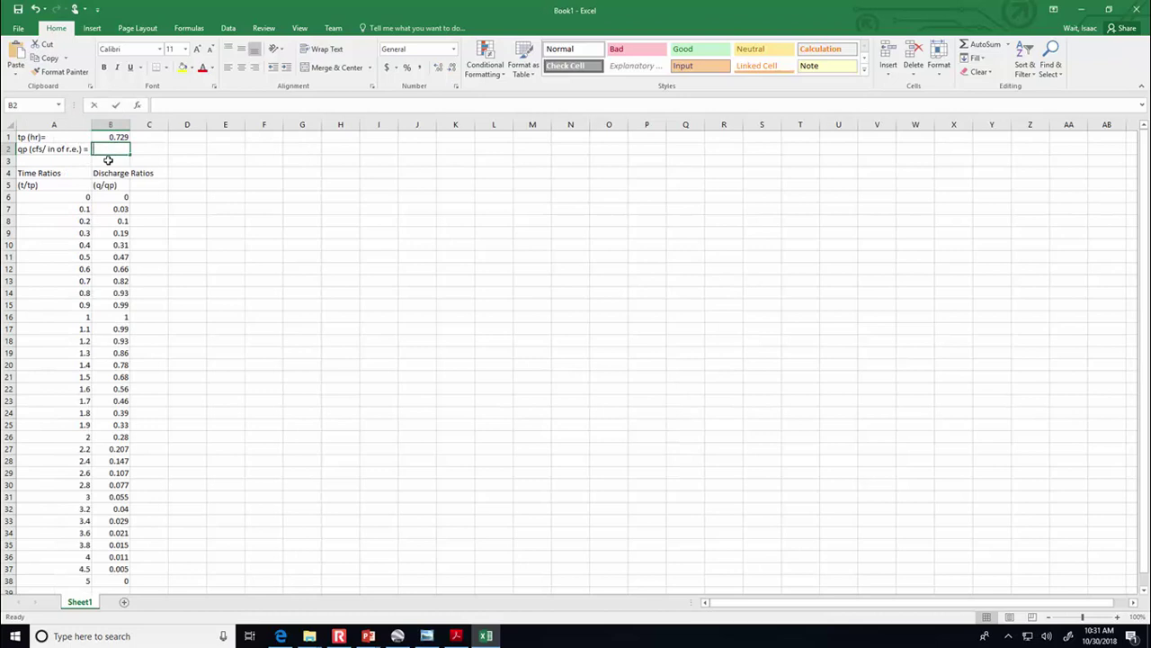
text(1992)
key(Return)
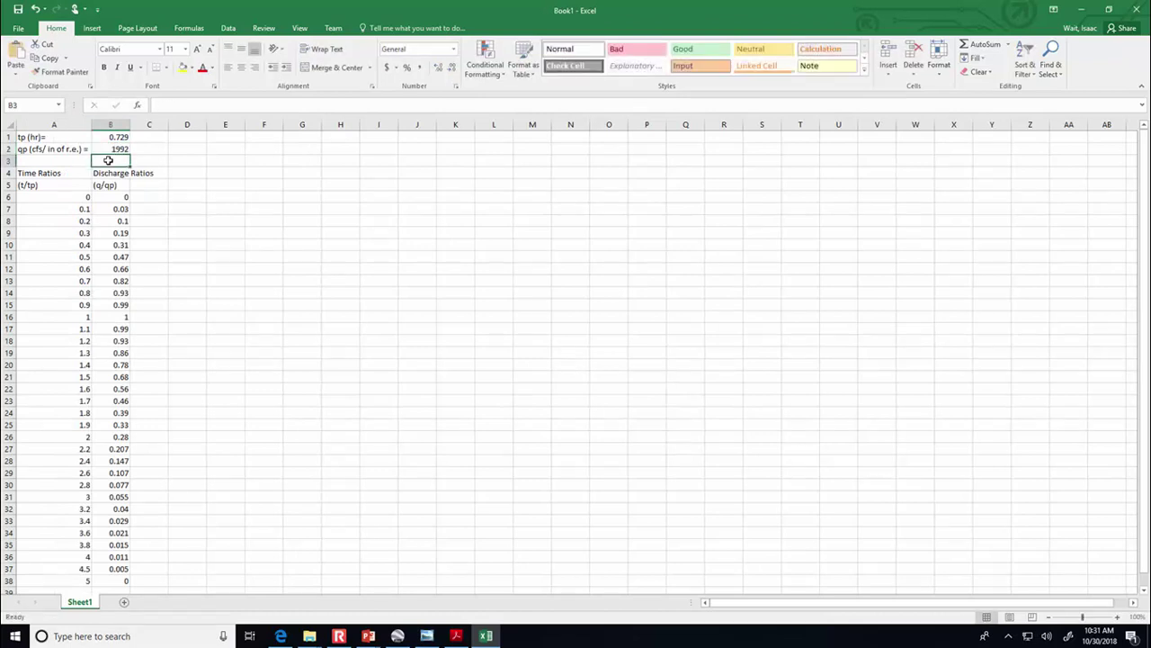
Add the column headers "Time (hr)" in D6 and "Discharge (cfs)" in E6
click(183, 199)
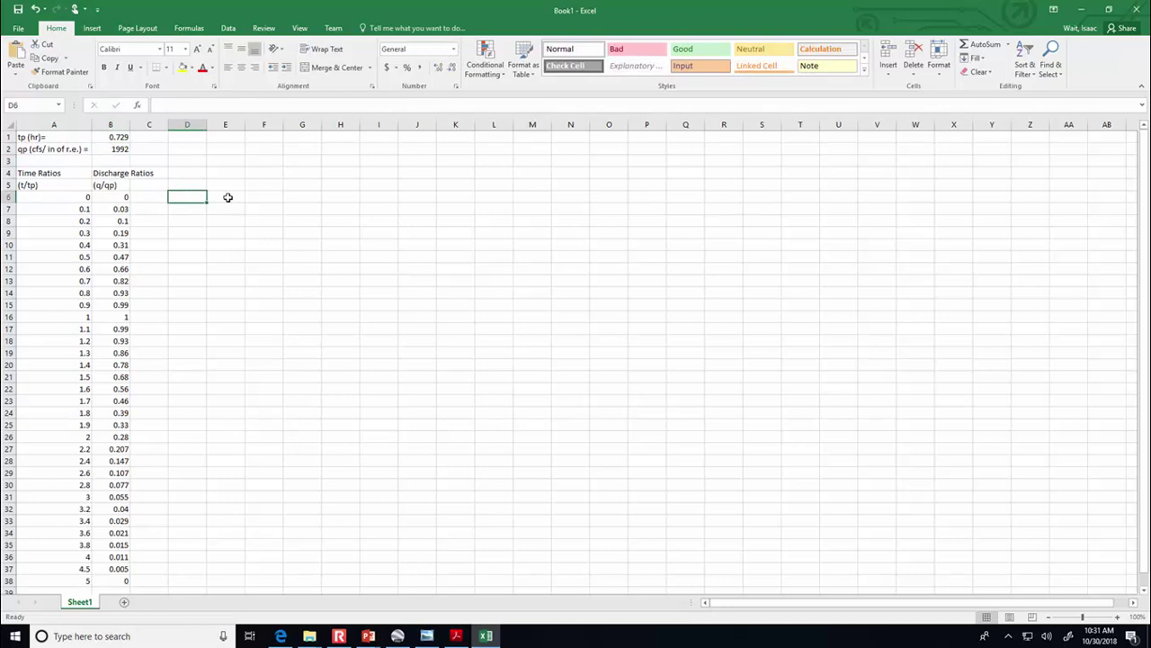
text(Time (hr)
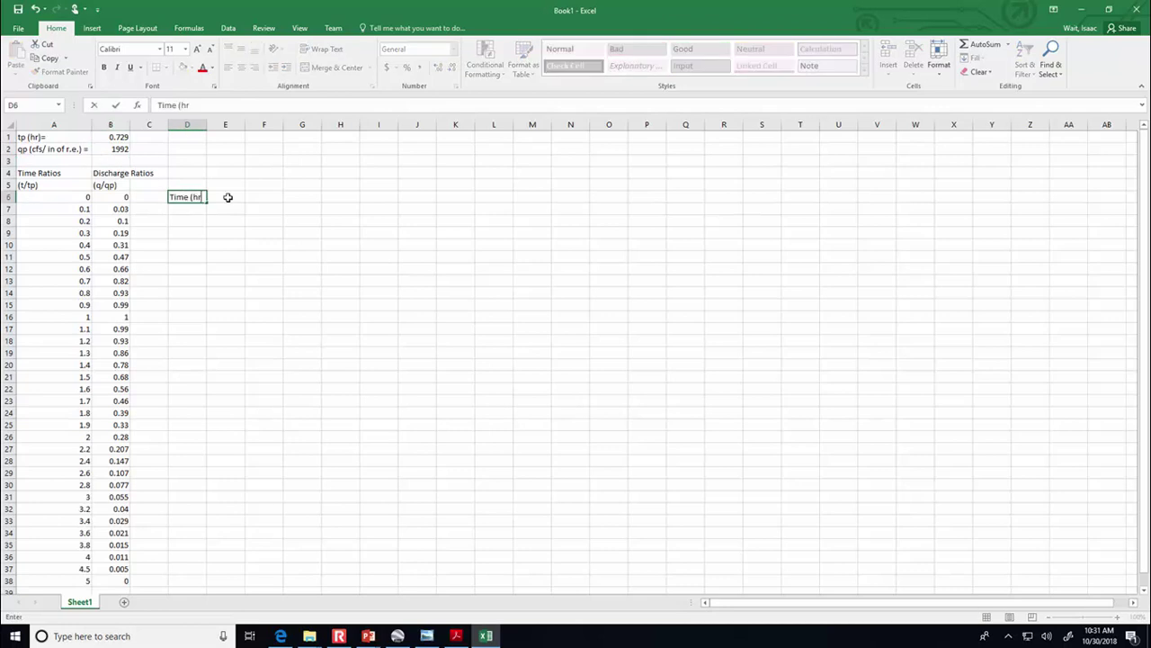
click(227, 197)
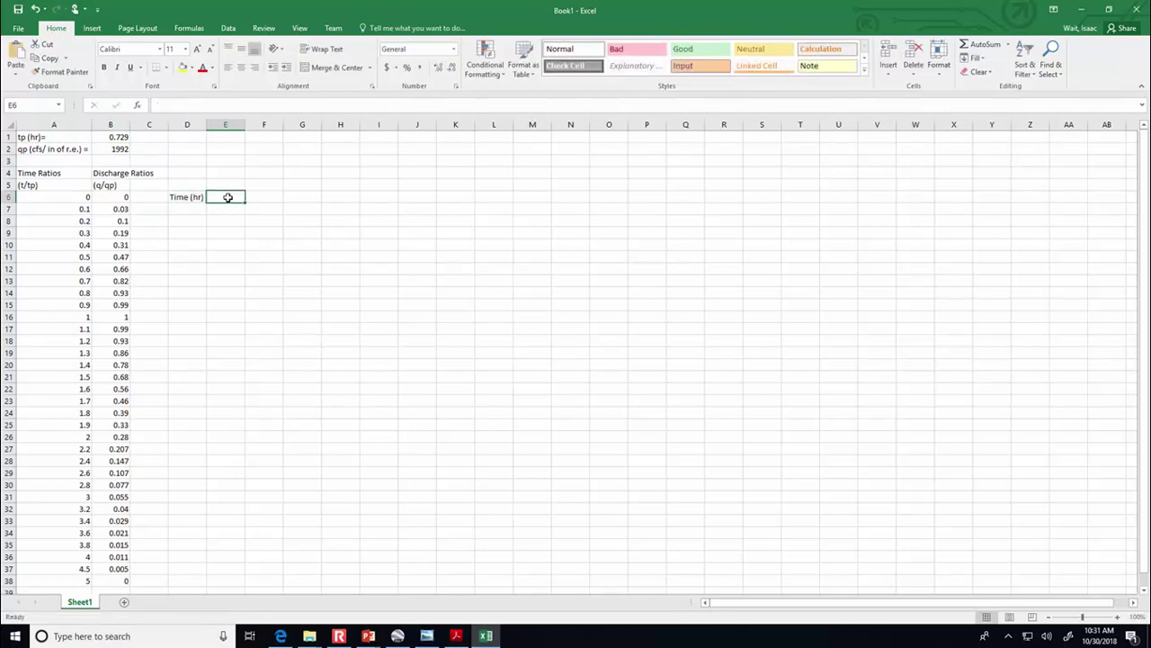
text(Discharge (cfs)
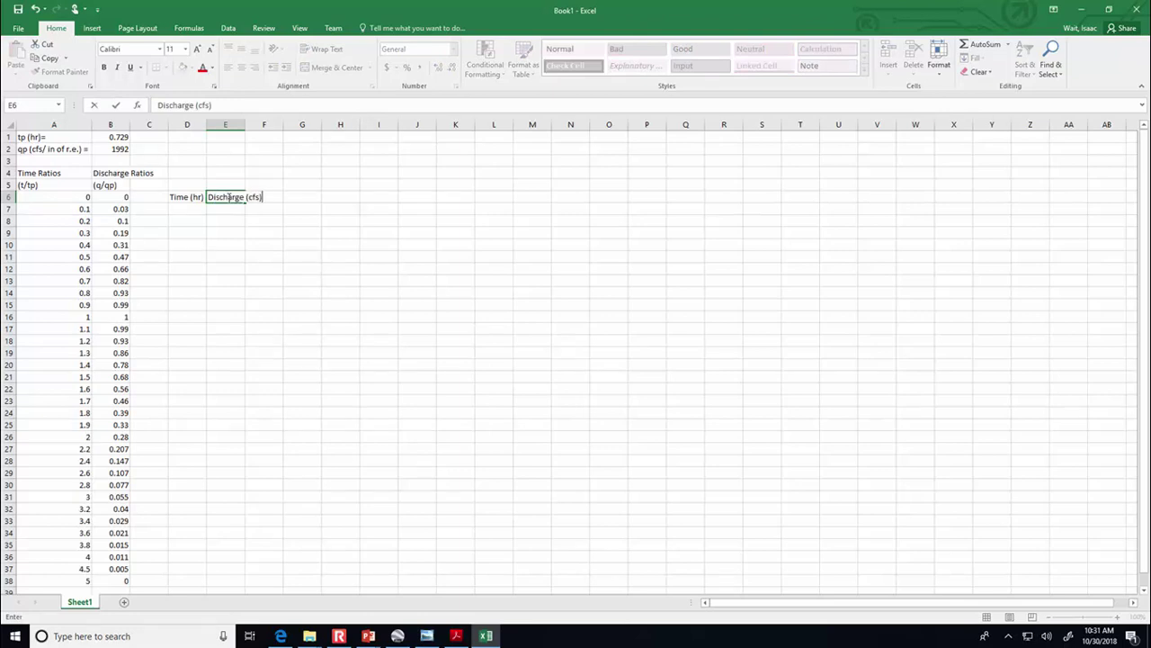
key(Return)
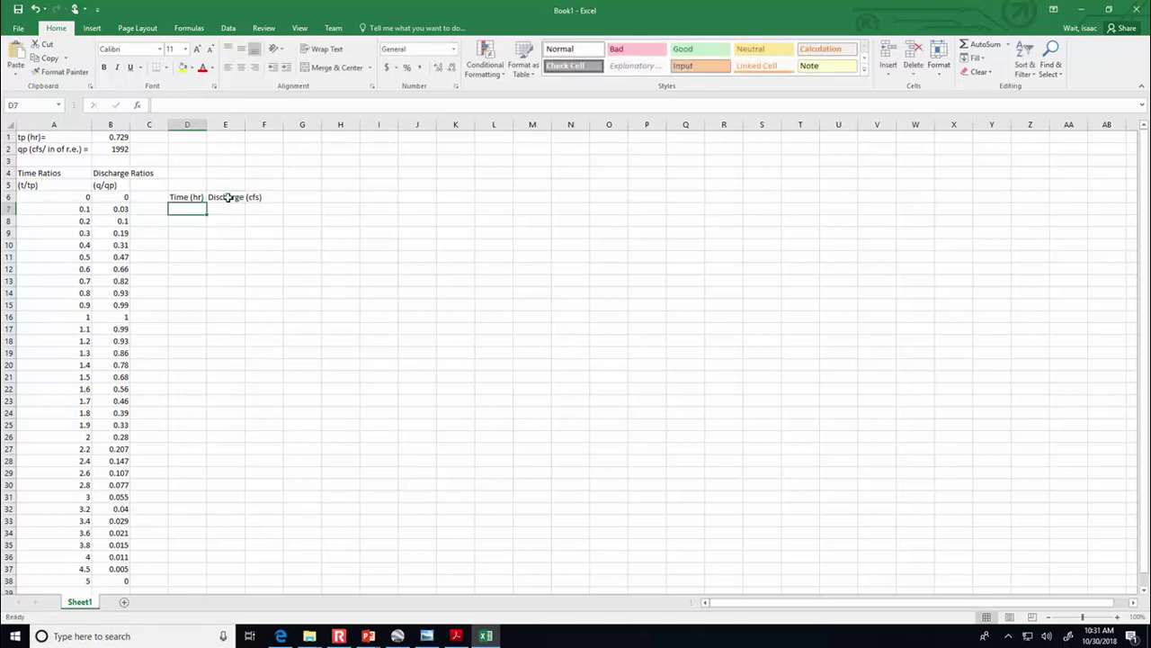
Widen column E to fit its header and calculate the first time value in D7 with the formula =A7*$B$1
drag(248, 128, 264, 127)
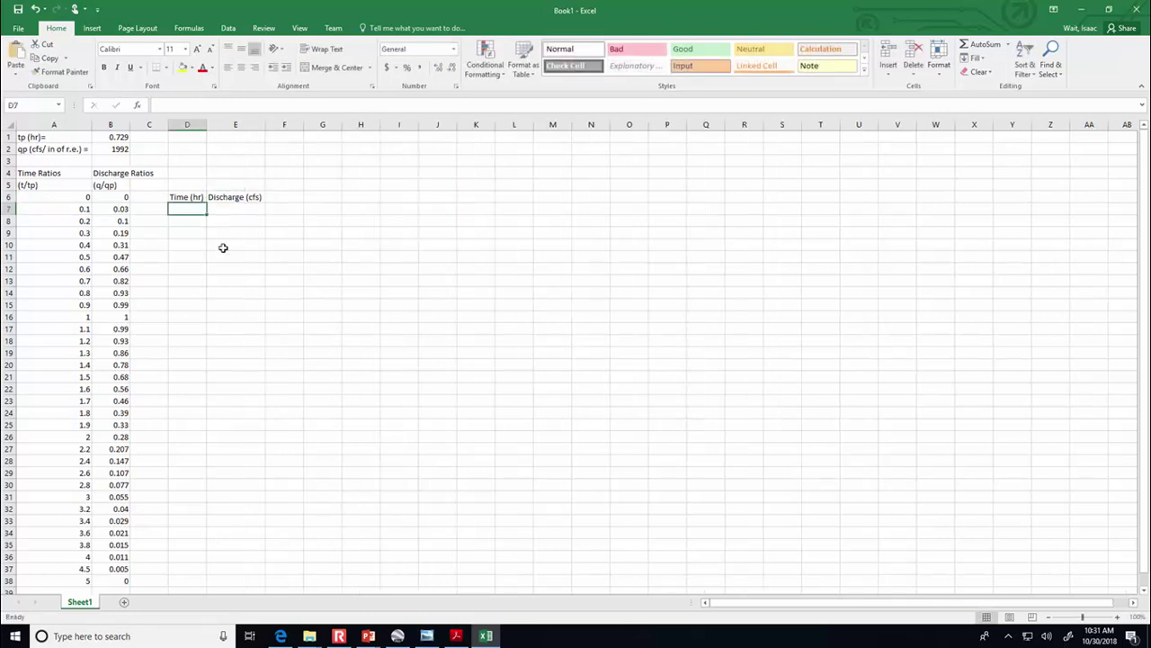
text(=)
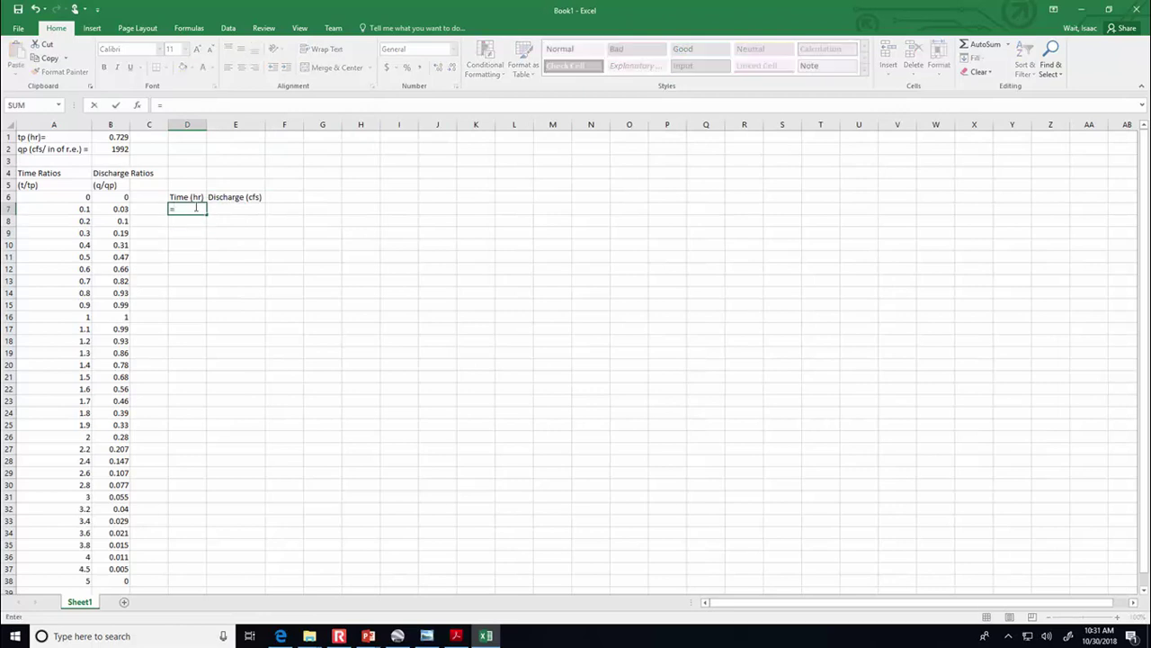
click(70, 209)
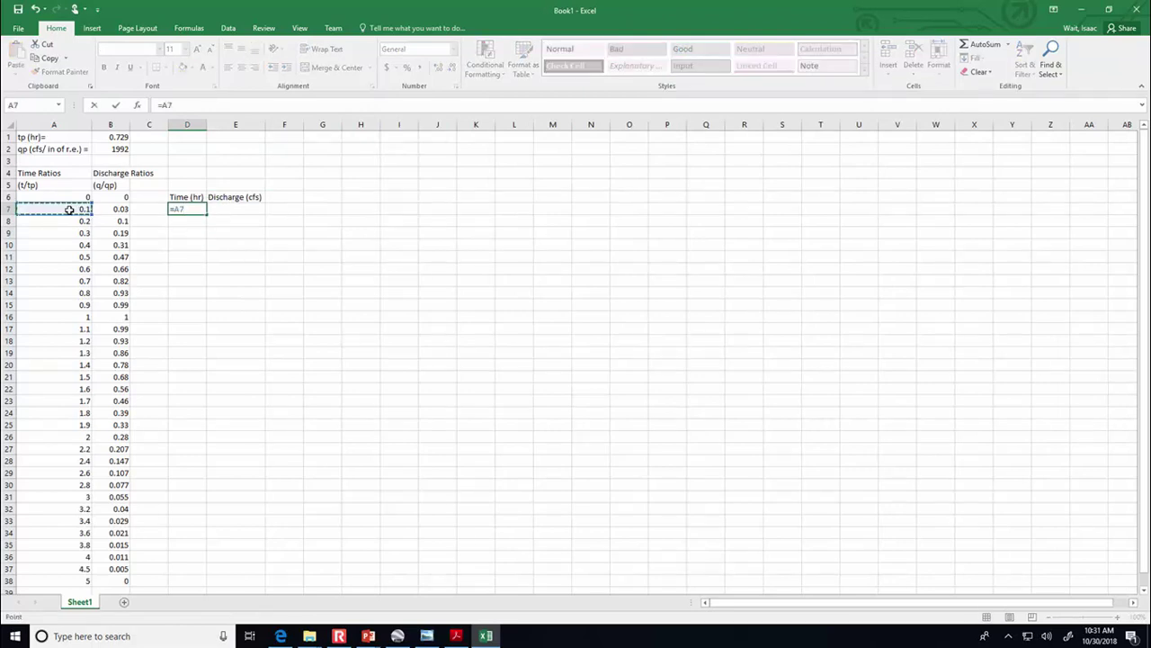
text(*)
click(122, 135)
key(F4)
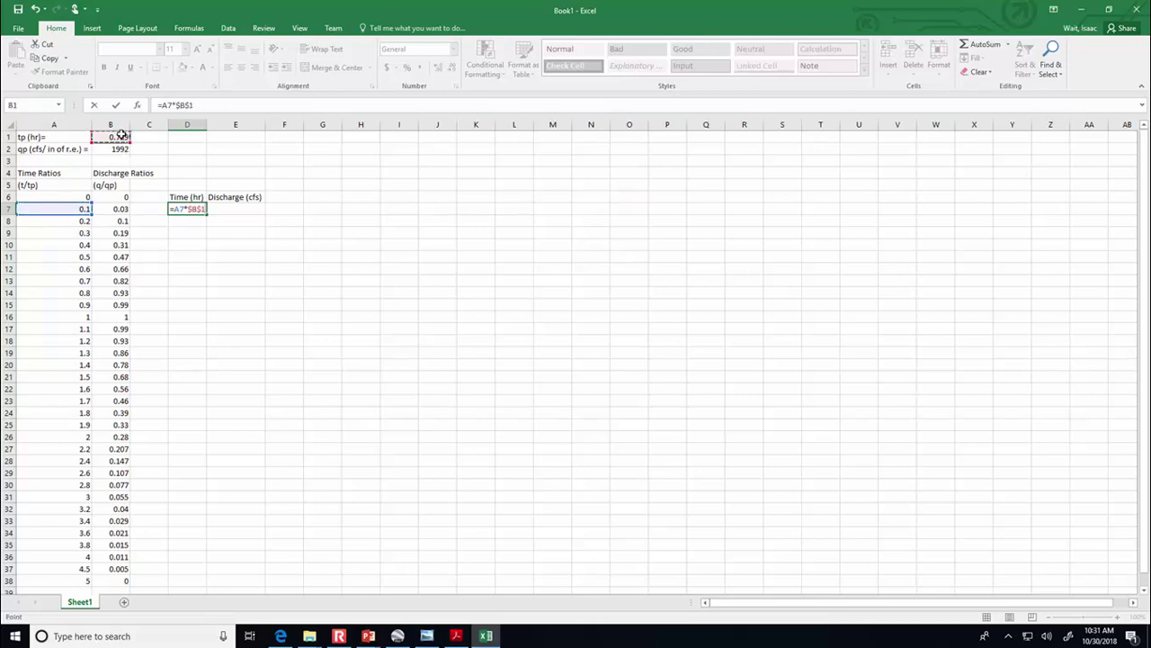
key(Return)
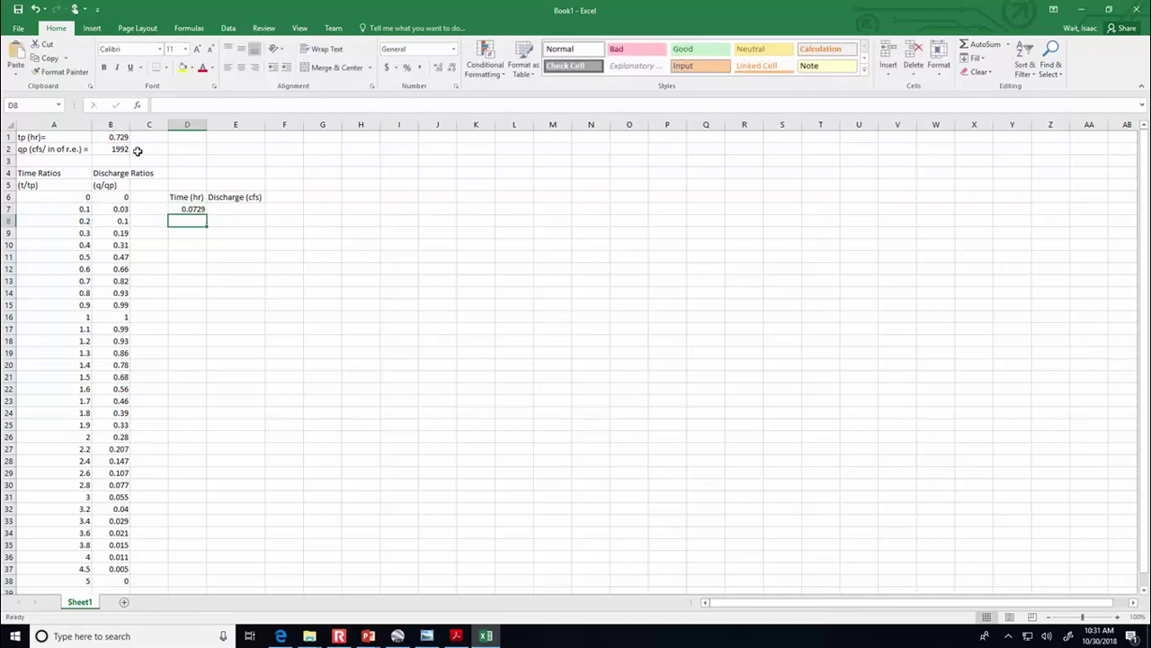
Fill the time formula from D7 down through D38
click(196, 208)
drag(208, 213, 207, 535)
scroll(239, 405, up, 2)
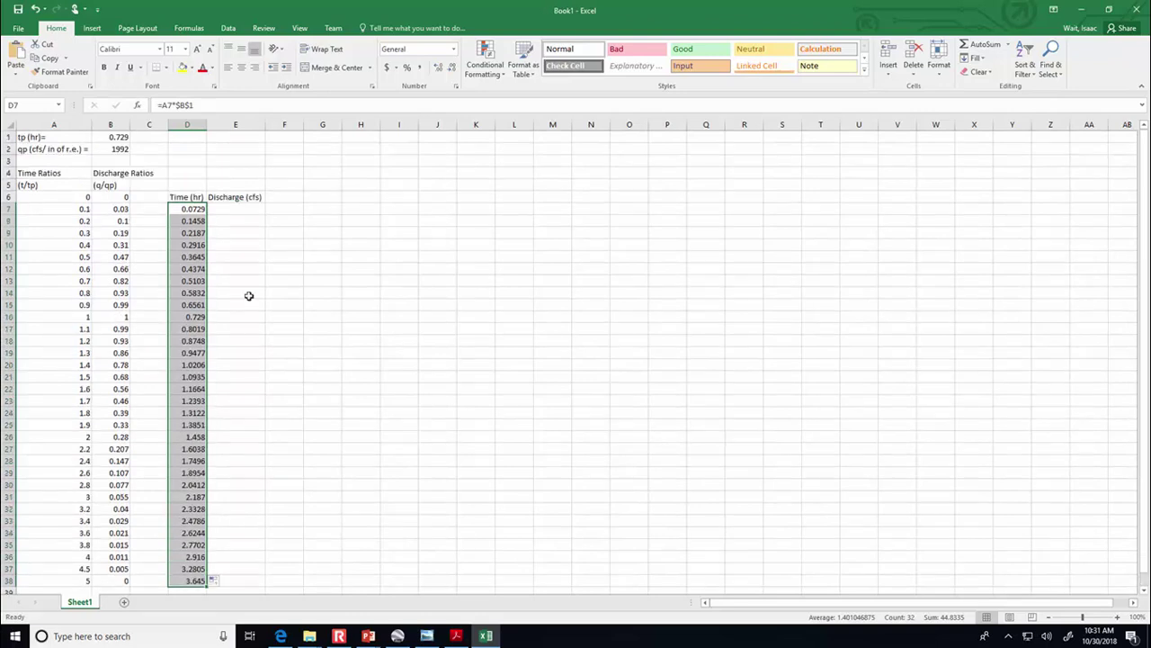
Calculate the discharge in E7 with the formula =B7*$B$2 and fill it down through E38
click(245, 206)
text(=)
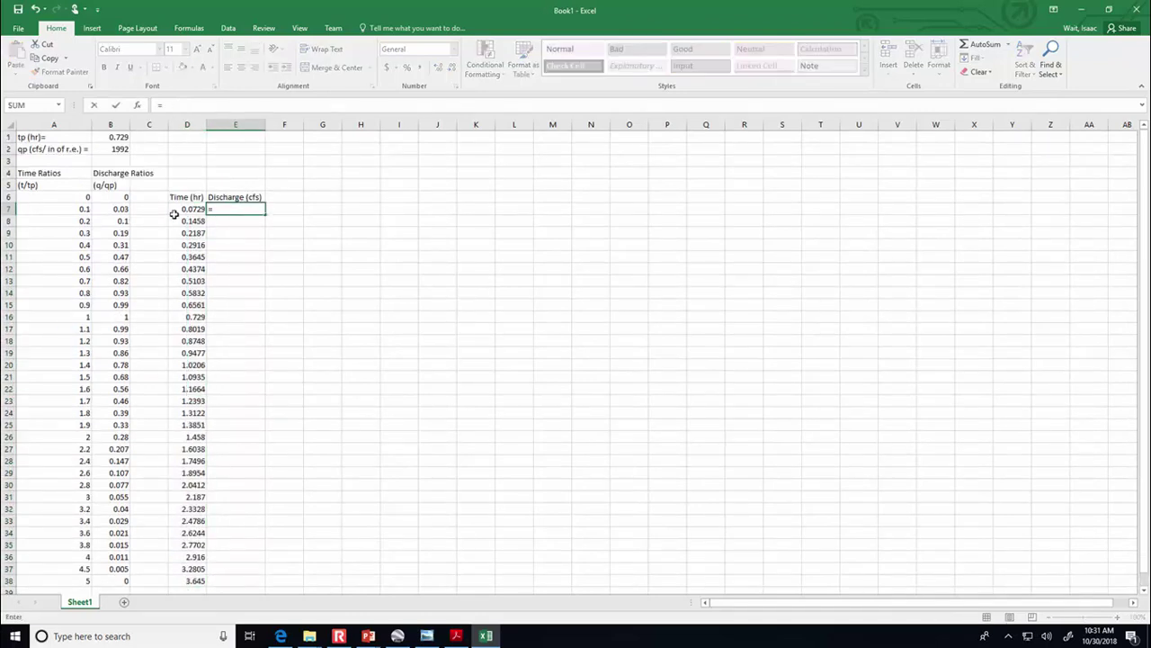
click(119, 209)
text(*)
click(125, 148)
key(F4)
key(Return)
click(217, 209)
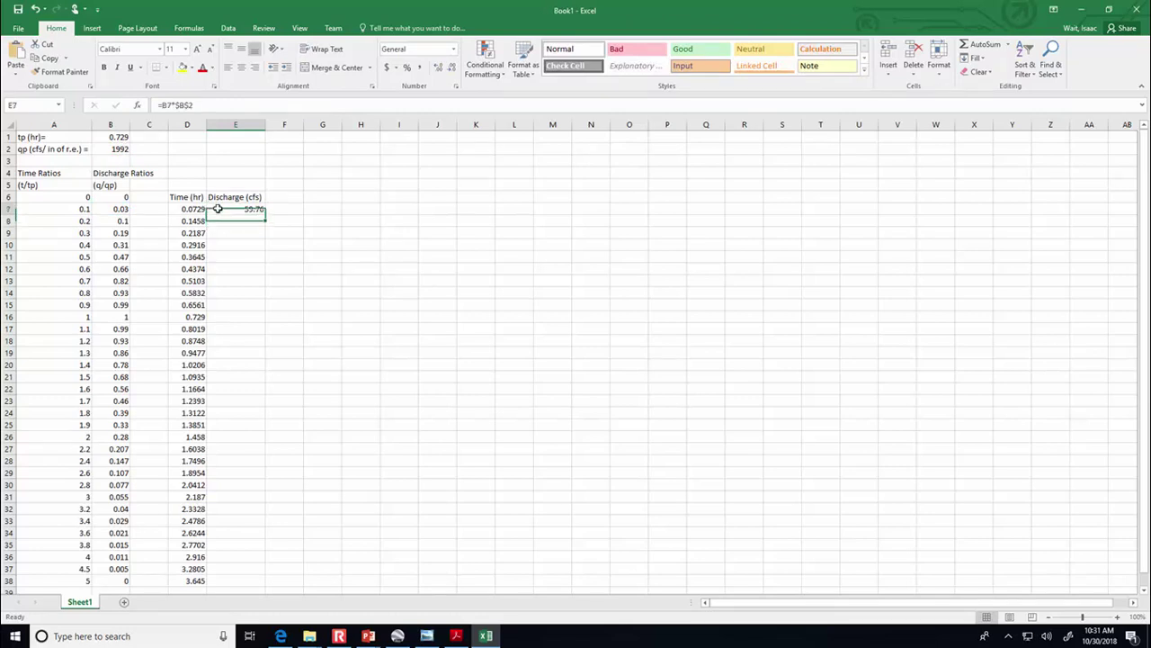
double_click(266, 216)
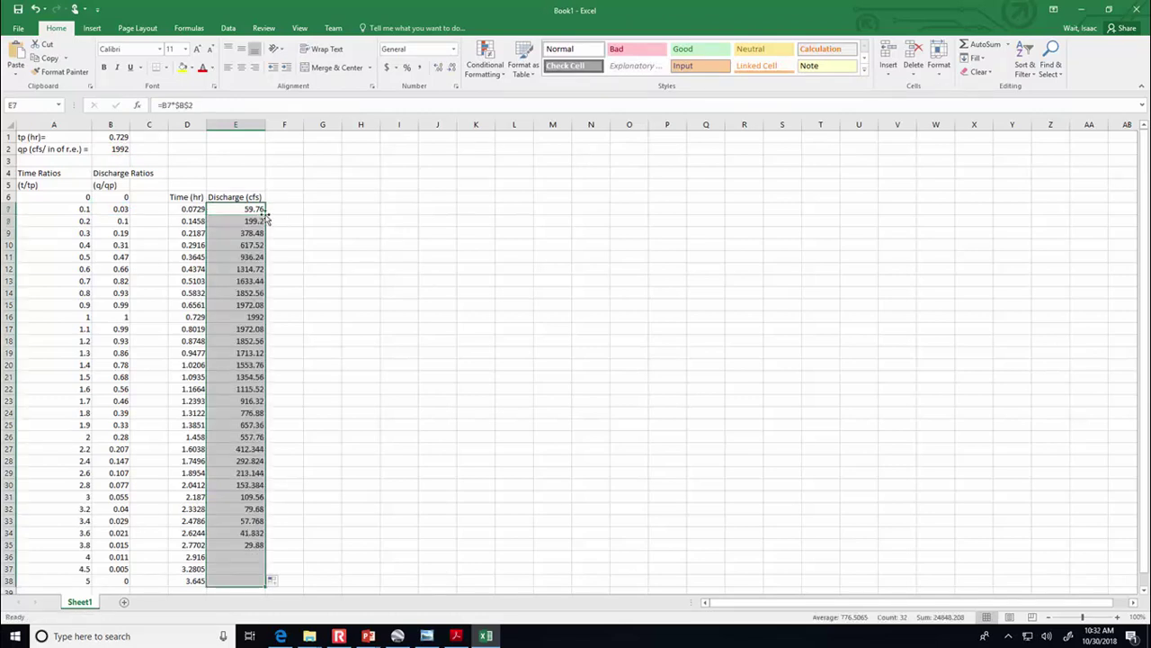
Move the Time and Discharge headers up to row 5 and put starting values of 0 in D6 and E6
click(213, 196)
drag(213, 196, 205, 181)
click(196, 195)
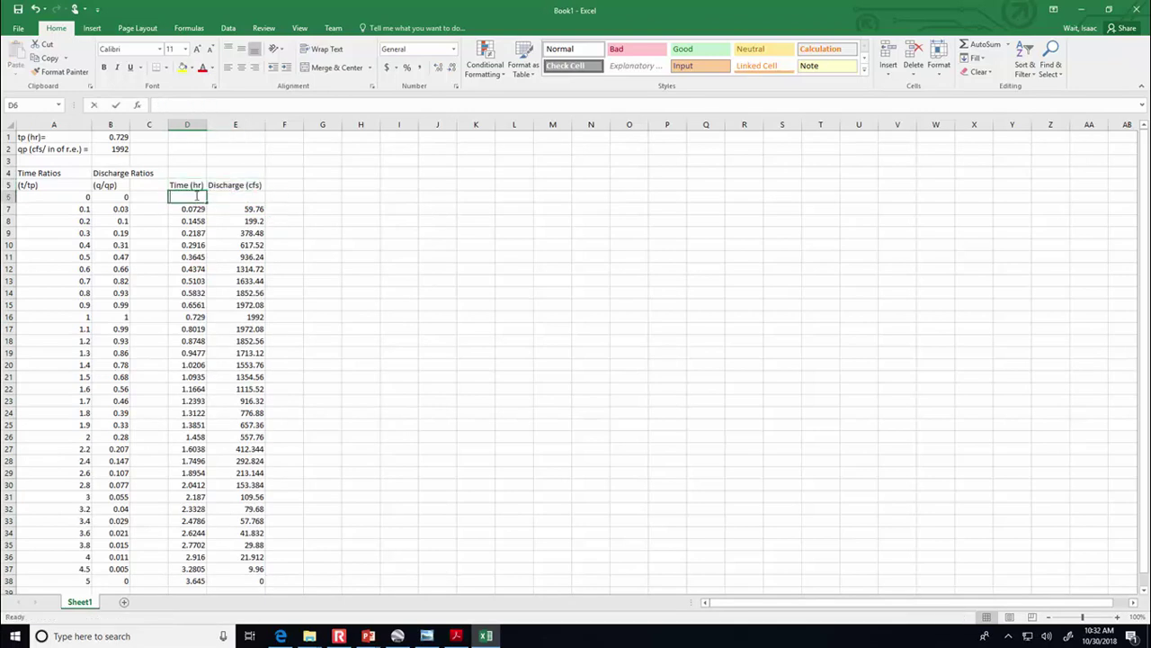
key(ctrl+v)
click(426, 229)
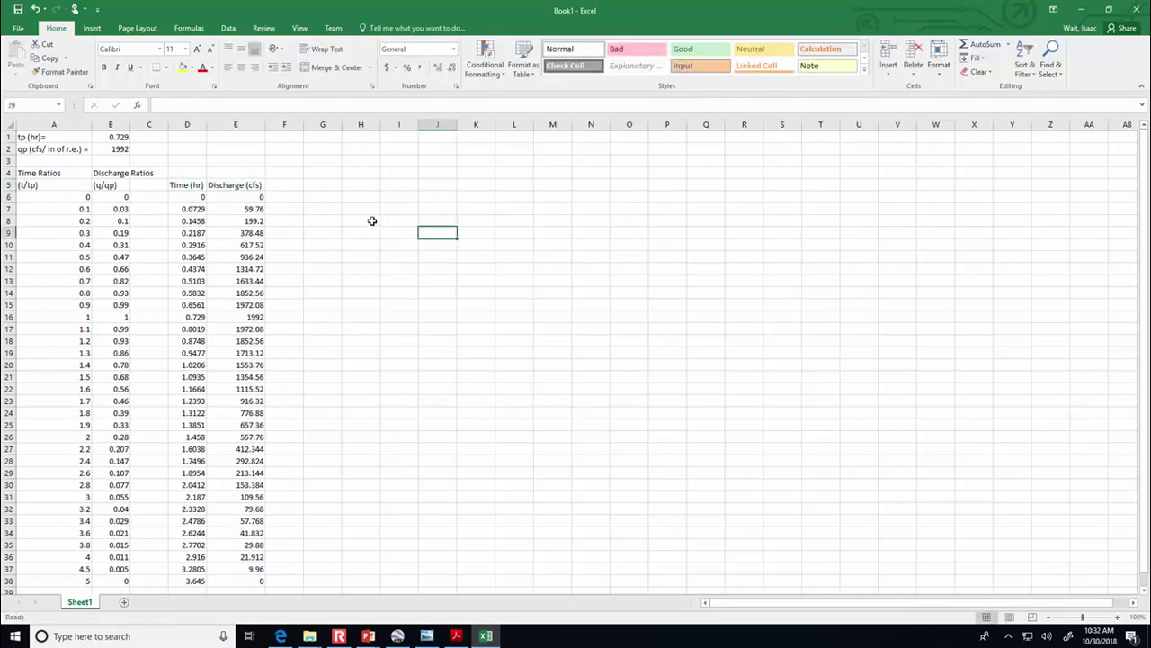
Check the peak discharge and time in row 16, switch to PowerPoint to read the example's flow-rate question, and return to Excel
click(237, 315)
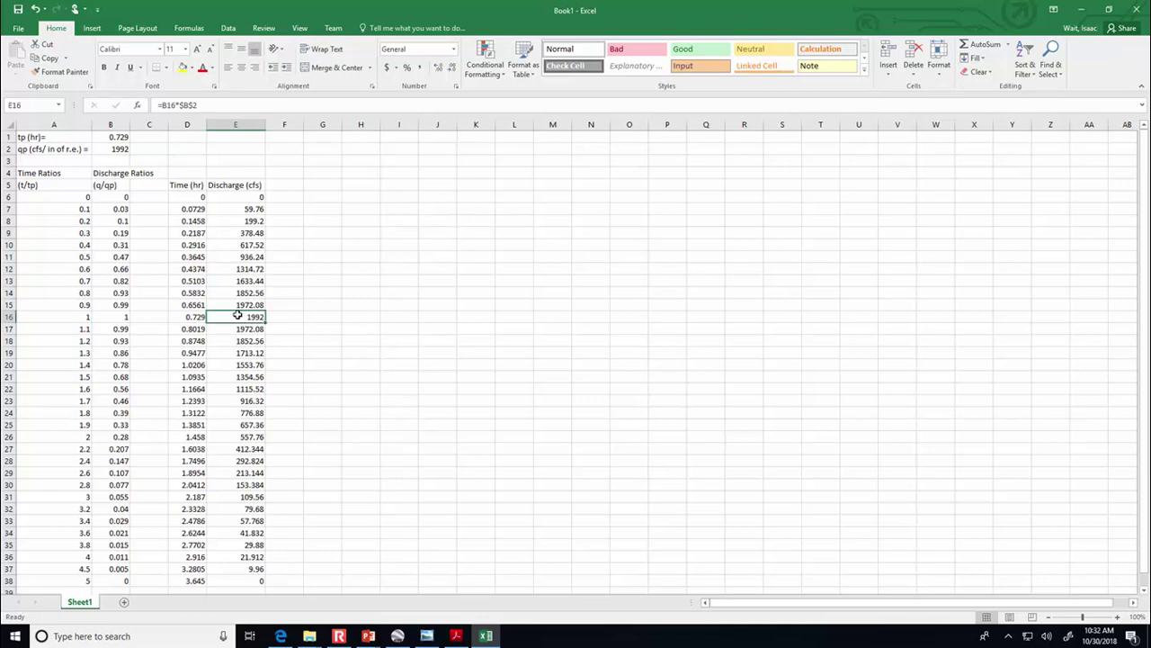
click(195, 318)
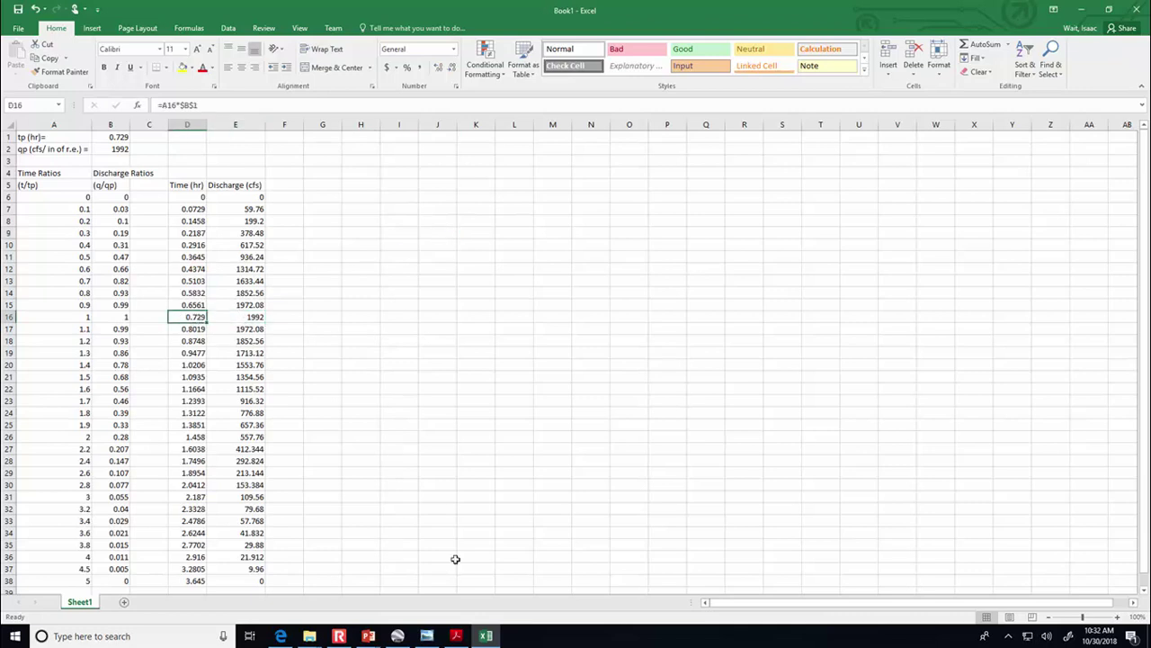
click(486, 636)
key(Up)
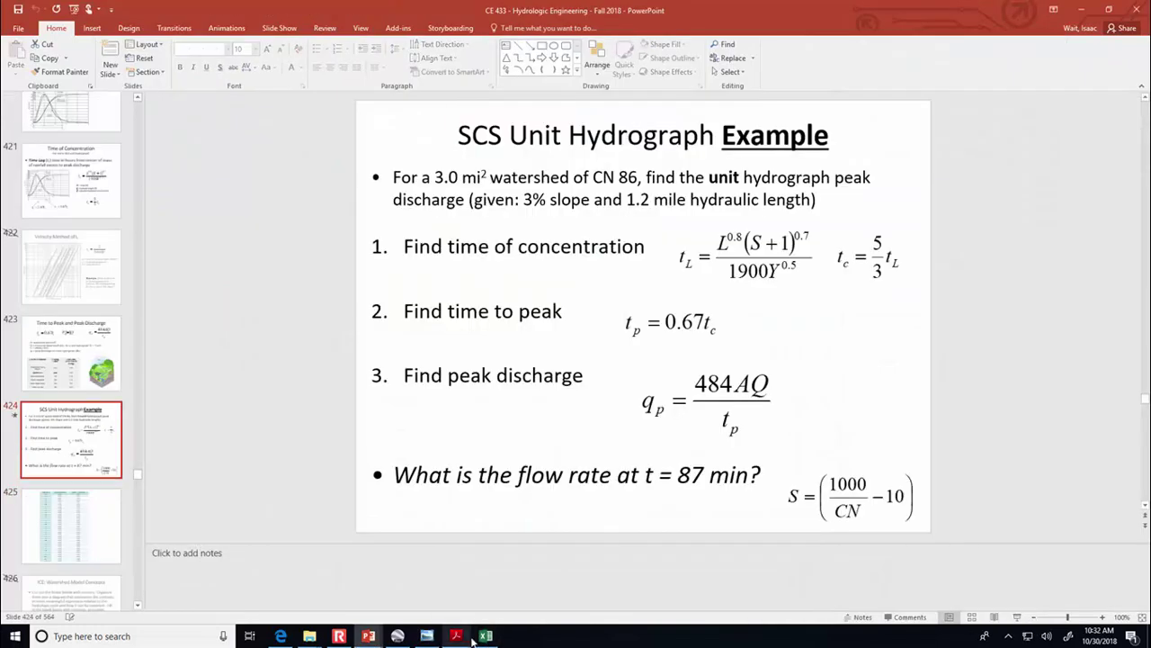
click(485, 636)
Insert a column before the Discharge column, head it "Time (min)" in E5, and fit the column width to the header
click(311, 249)
click(367, 183)
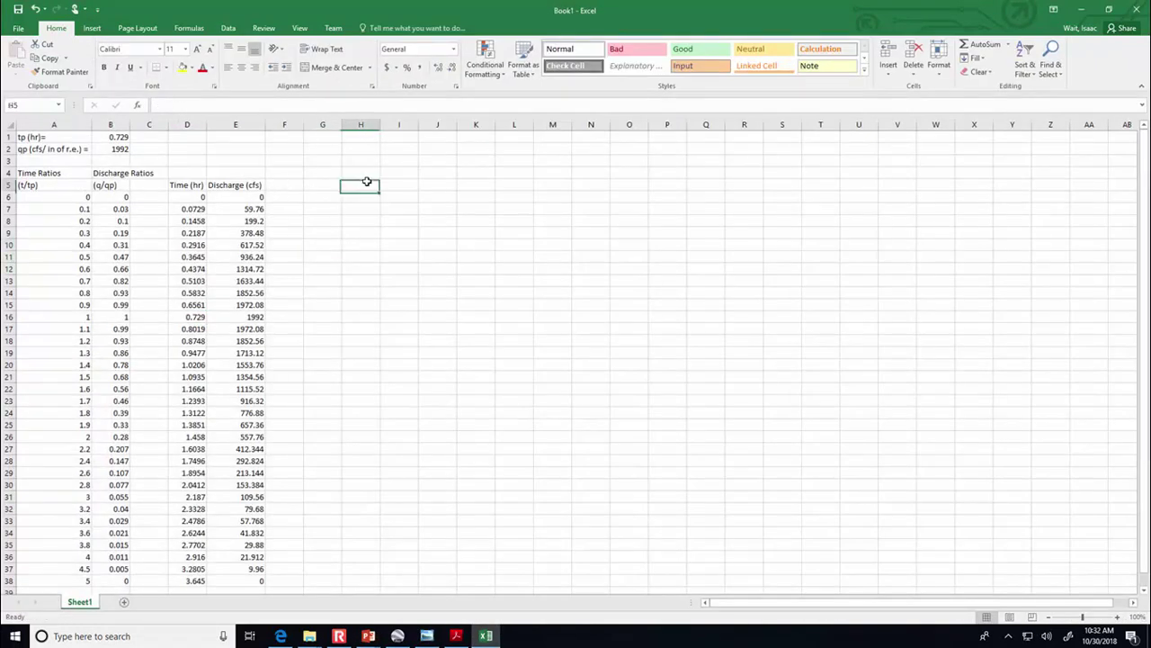
click(317, 184)
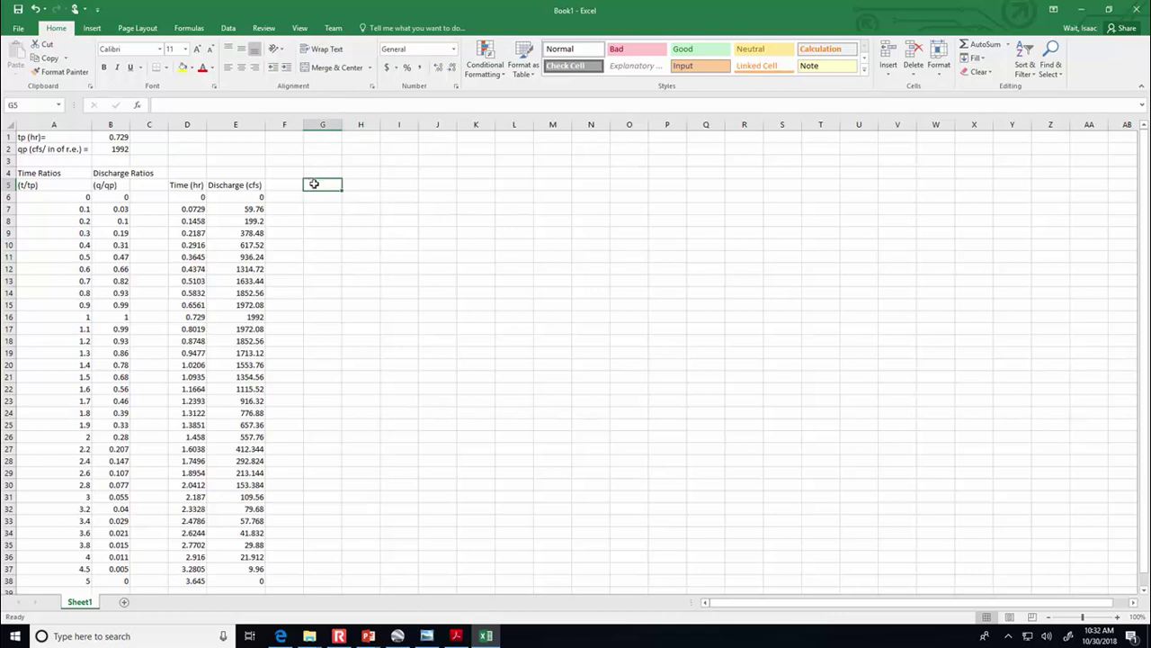
right_click(229, 126)
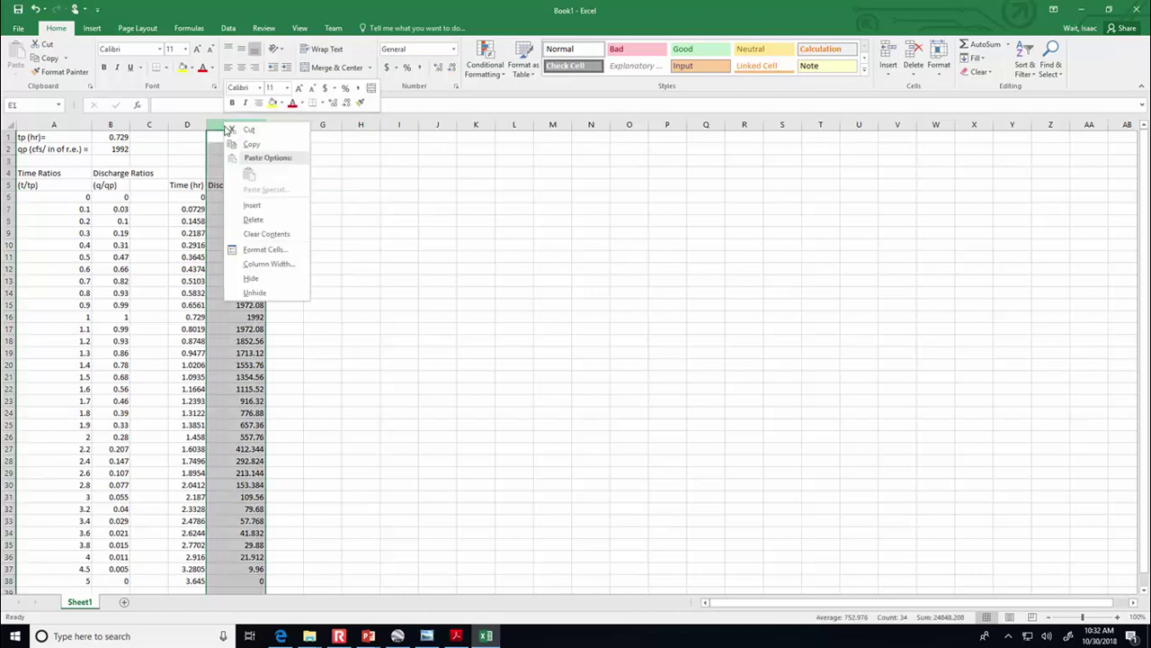
click(255, 204)
click(447, 242)
click(229, 186)
text(Time (min))
key(Return)
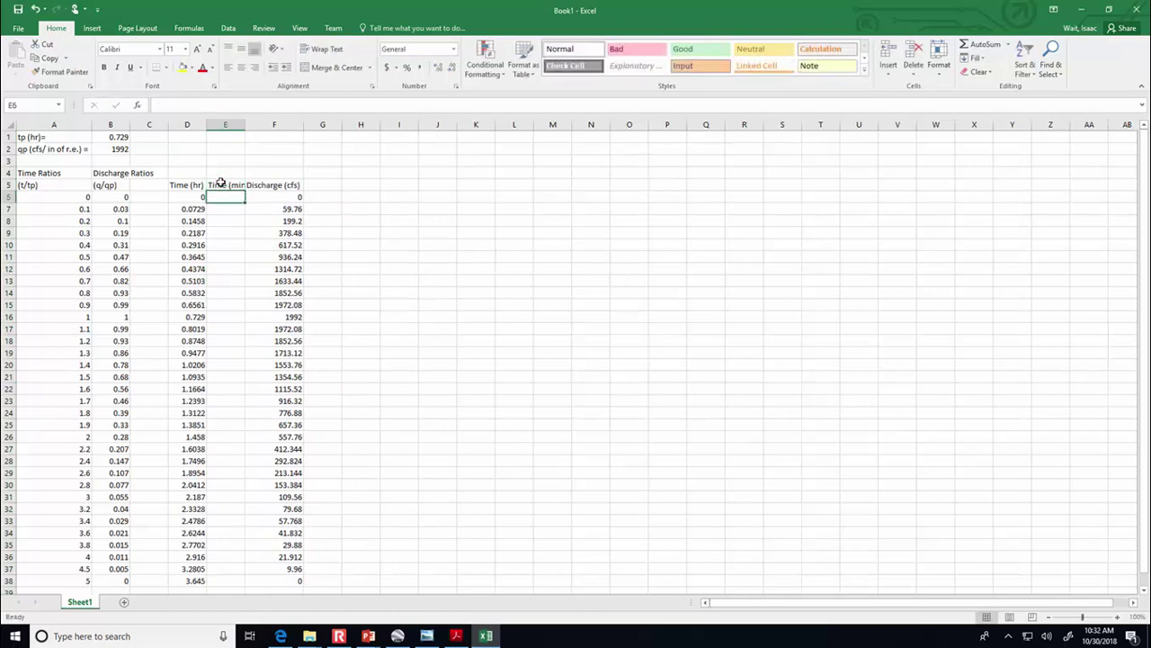
double_click(245, 125)
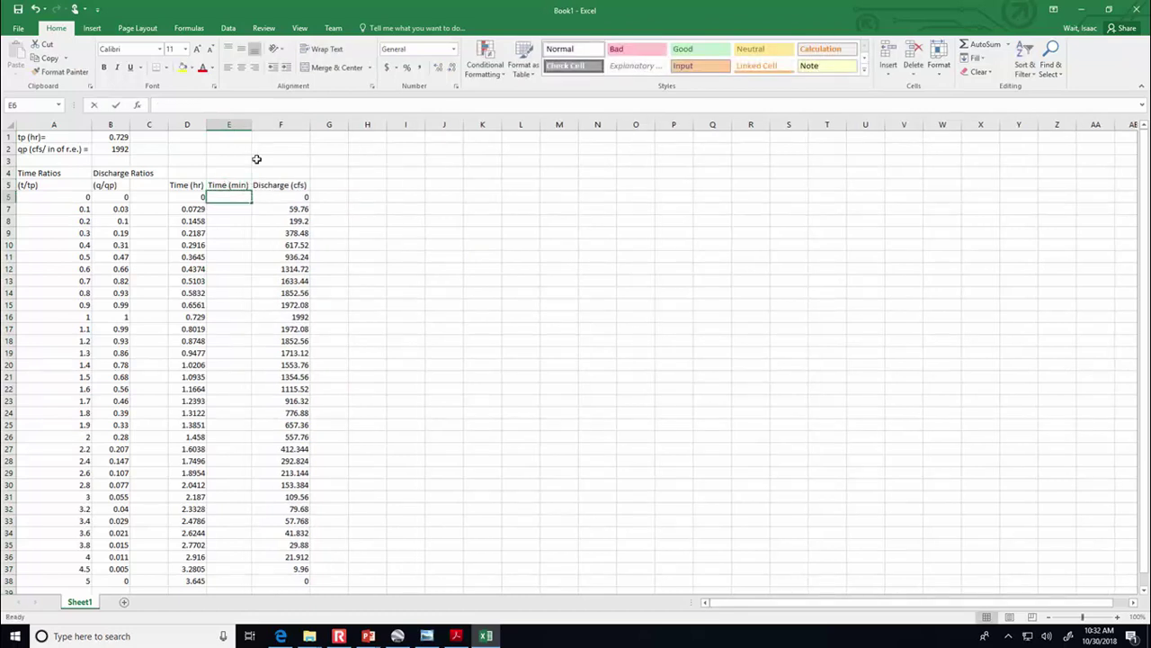
Convert the hours to minutes with =D6*60 in E6 and fill the formula down through E38
text(=)
key(Left)
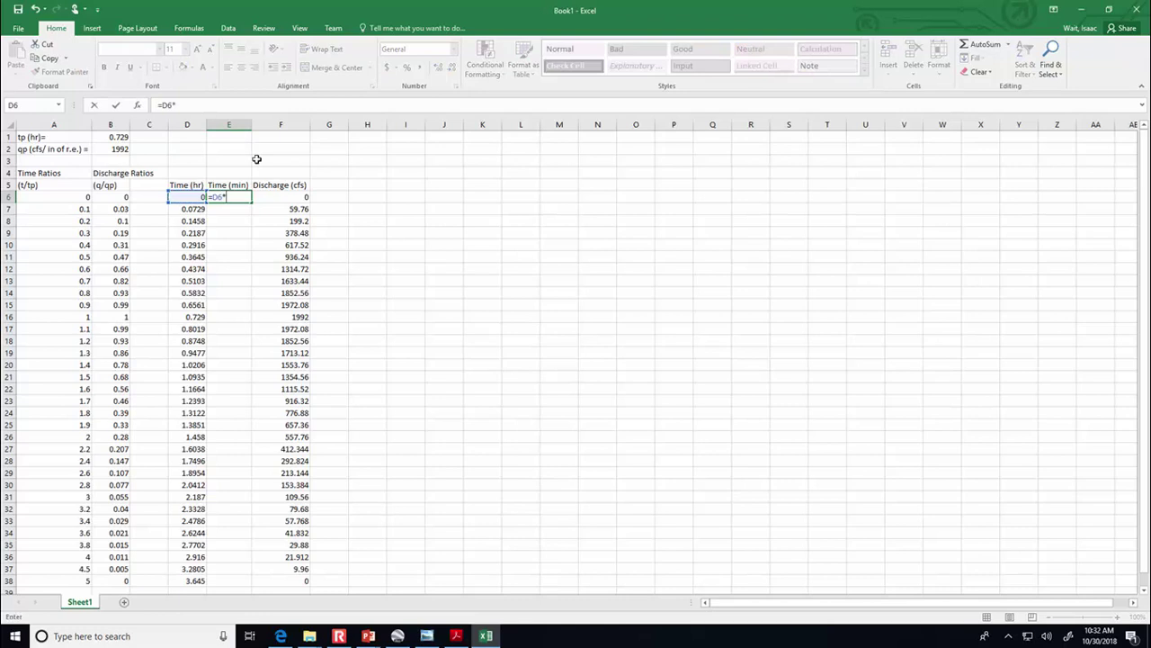
key(ctrl+Return)
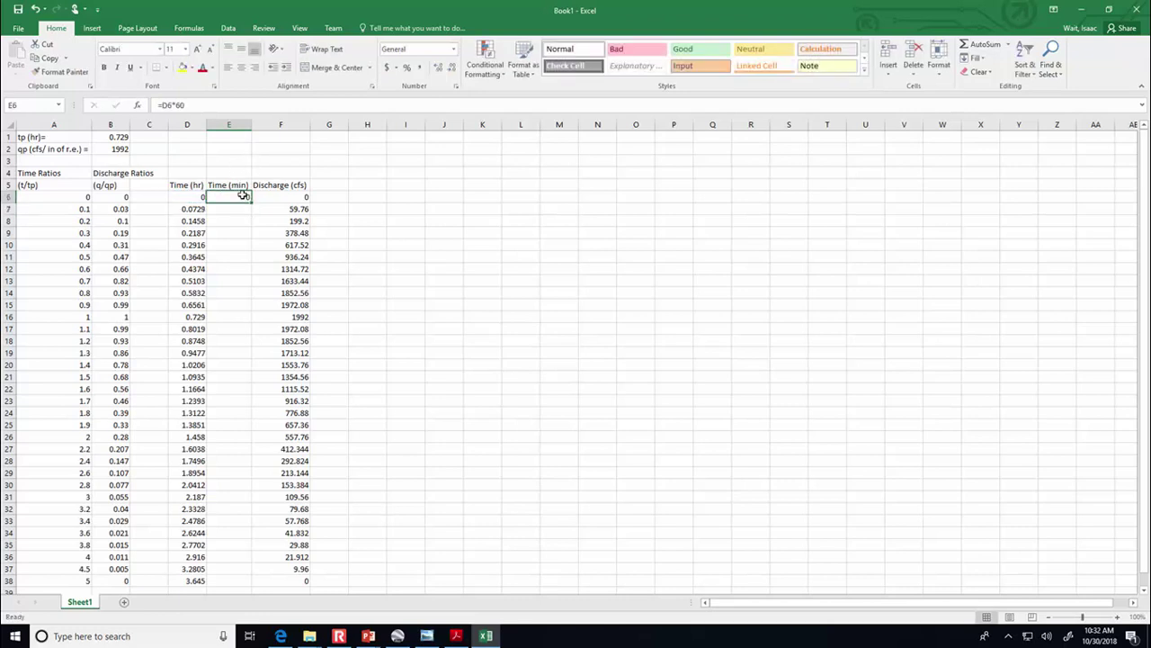
double_click(253, 205)
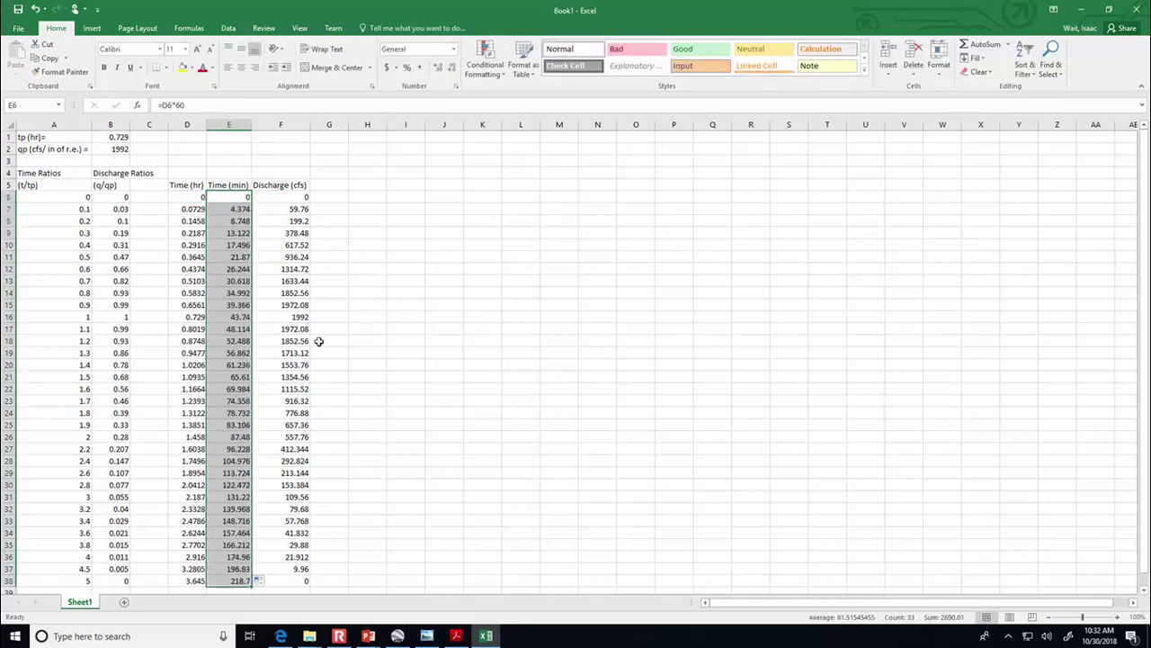
Look up the discharge in the row whose time is closest to 87 minutes
click(246, 436)
click(286, 436)
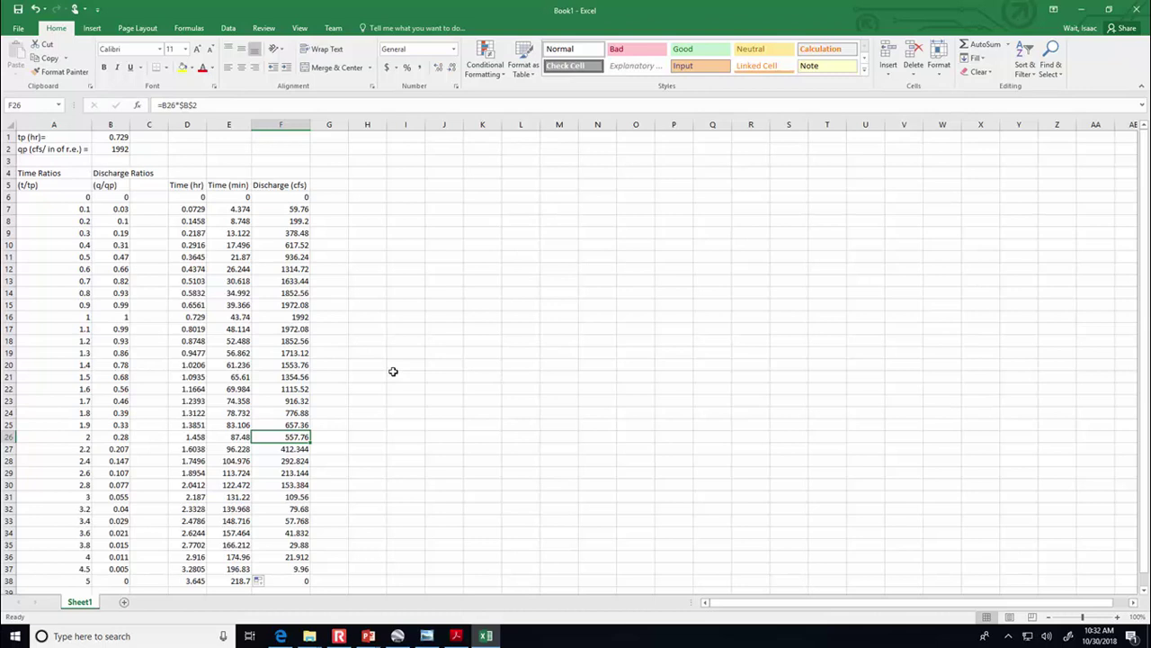
click(470, 301)
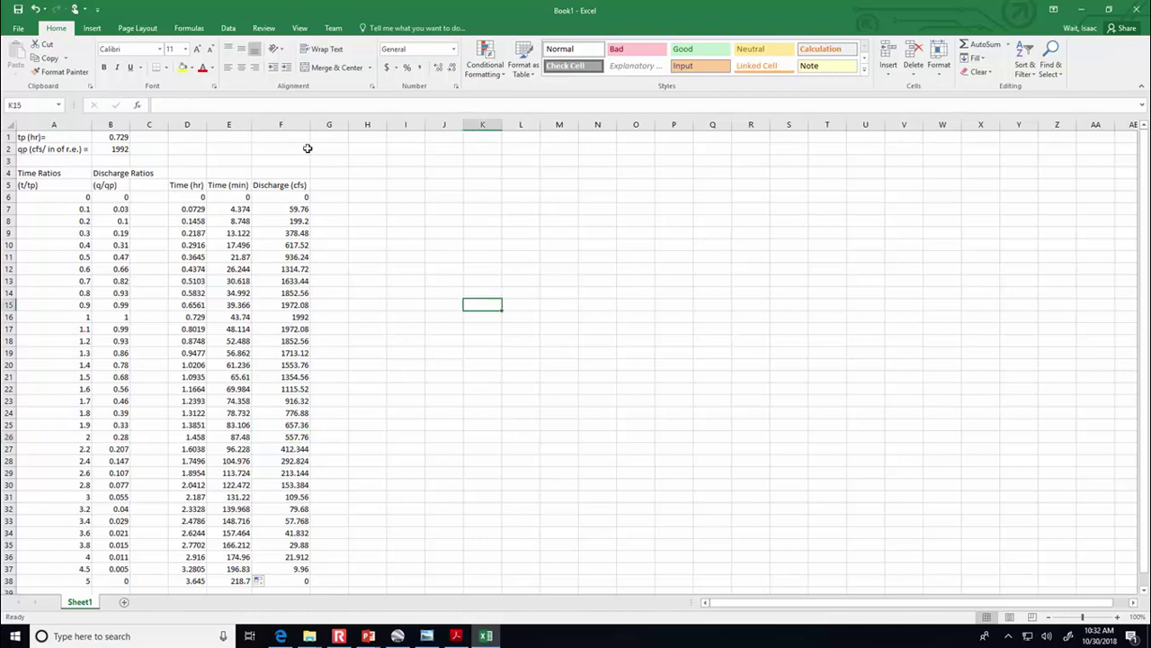
Insert an empty scatter chart with smooth lines and no markers
click(92, 28)
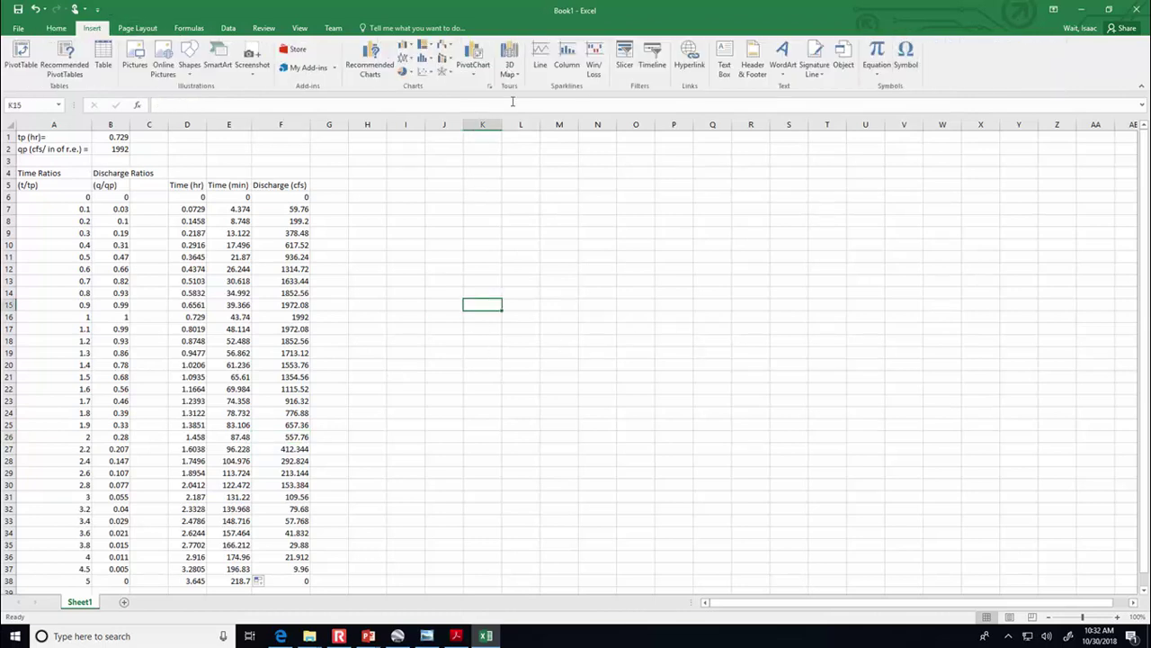
click(426, 71)
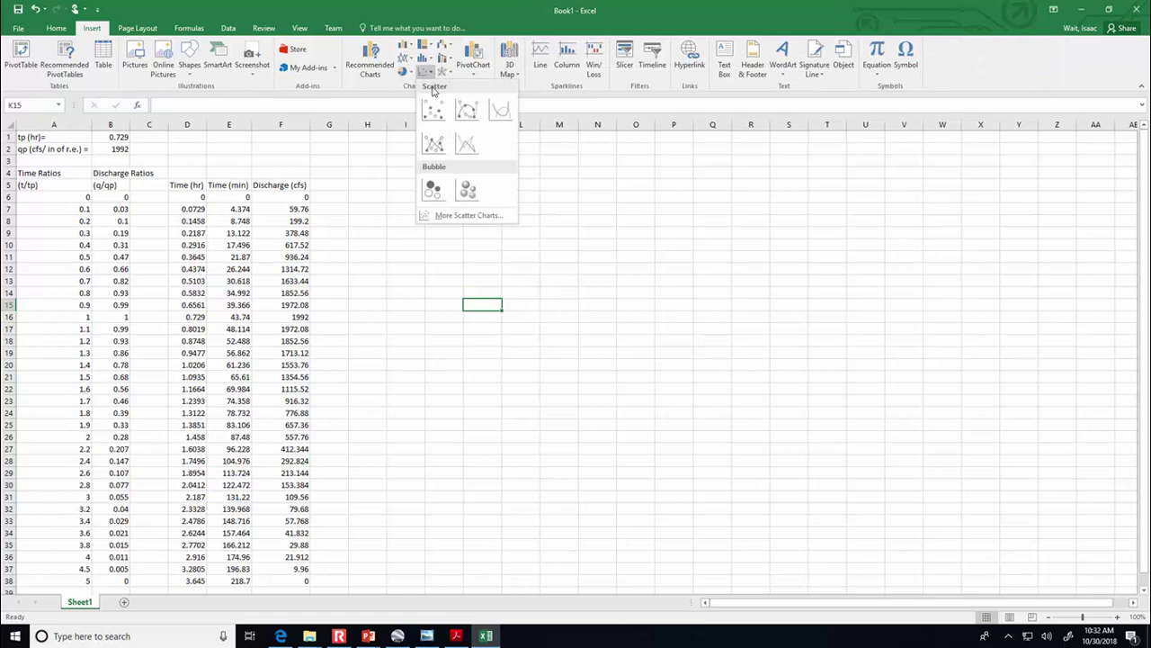
click(497, 111)
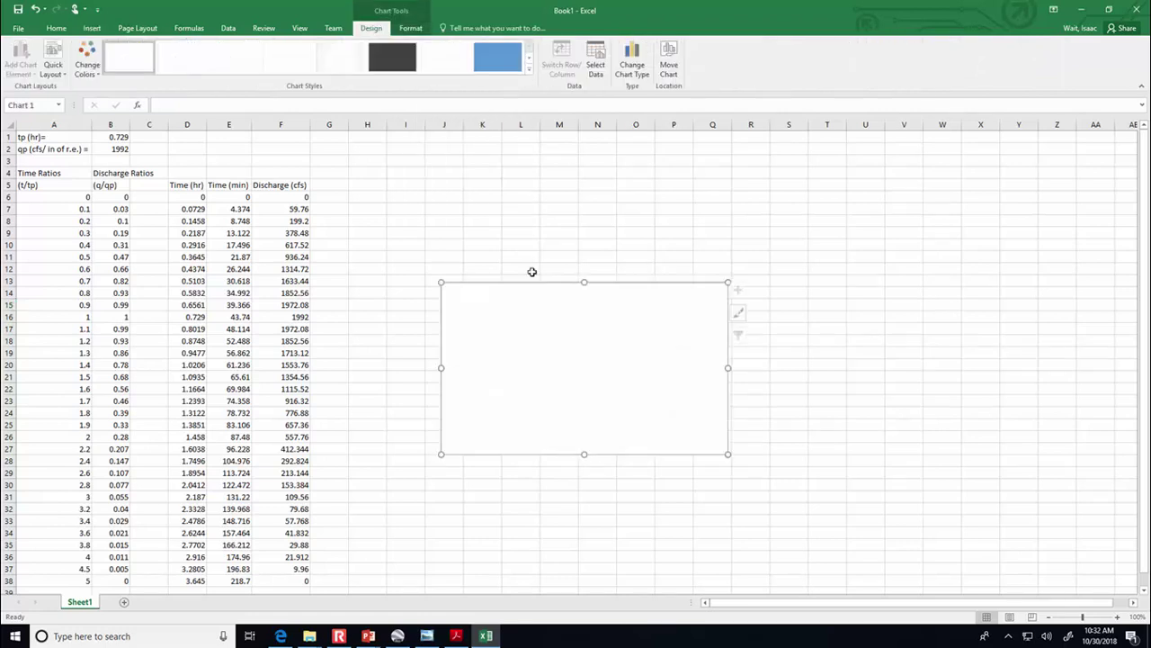
Add a chart series with the times in D6:D38 as X values and the discharges in F6:F38 as Y values
click(596, 63)
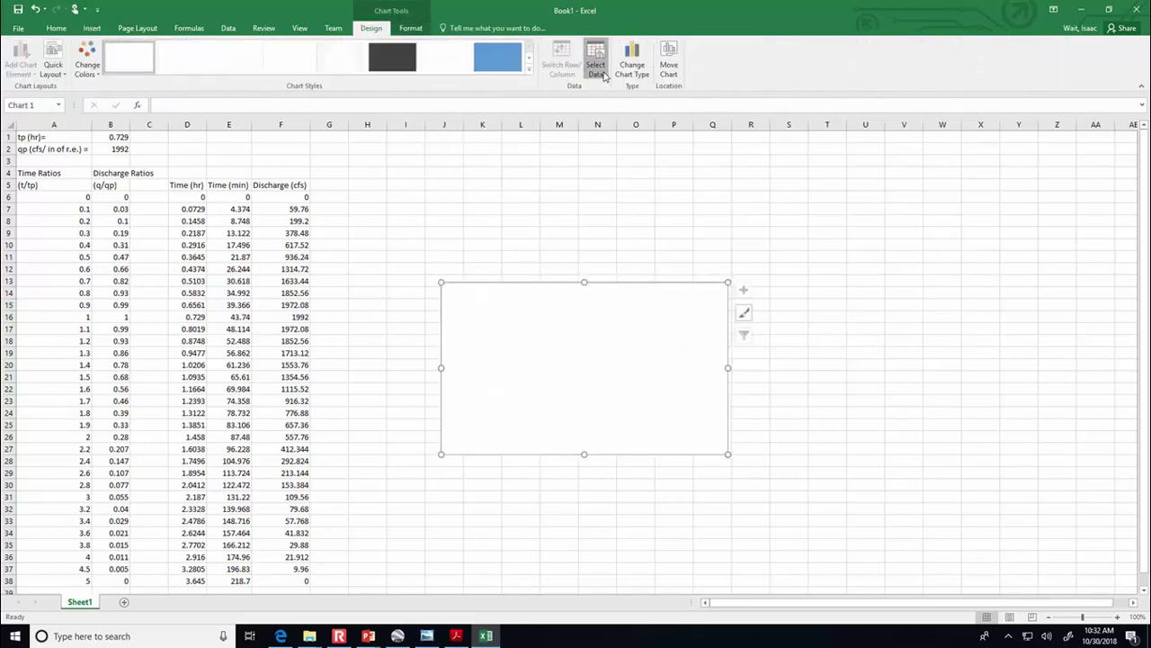
click(781, 321)
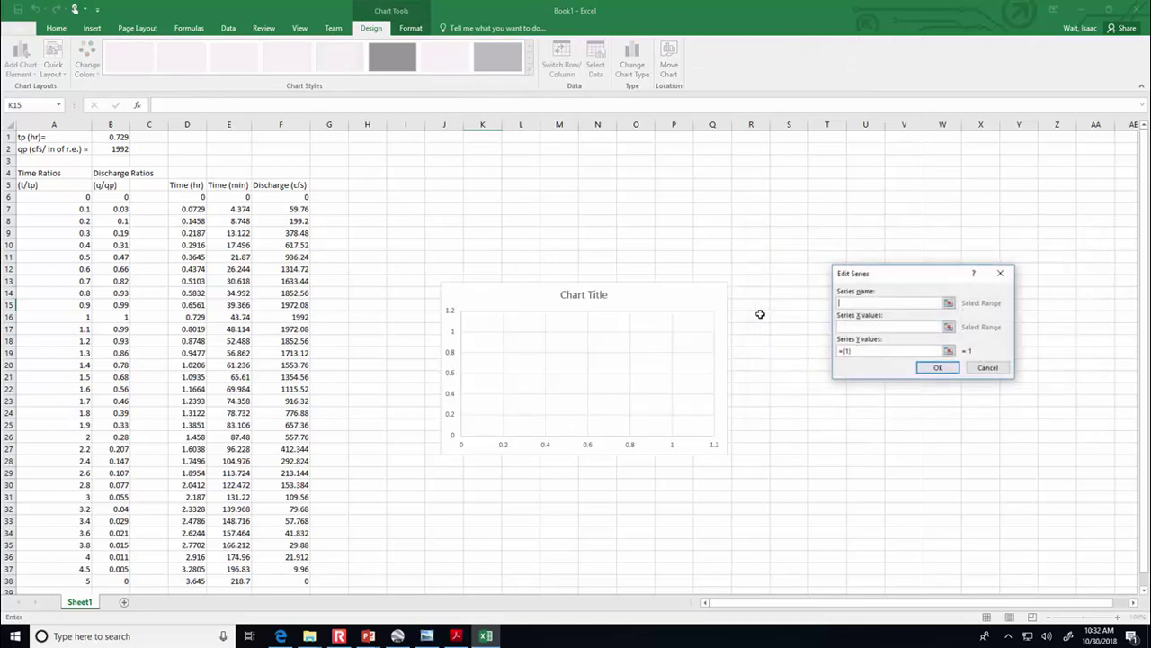
click(950, 329)
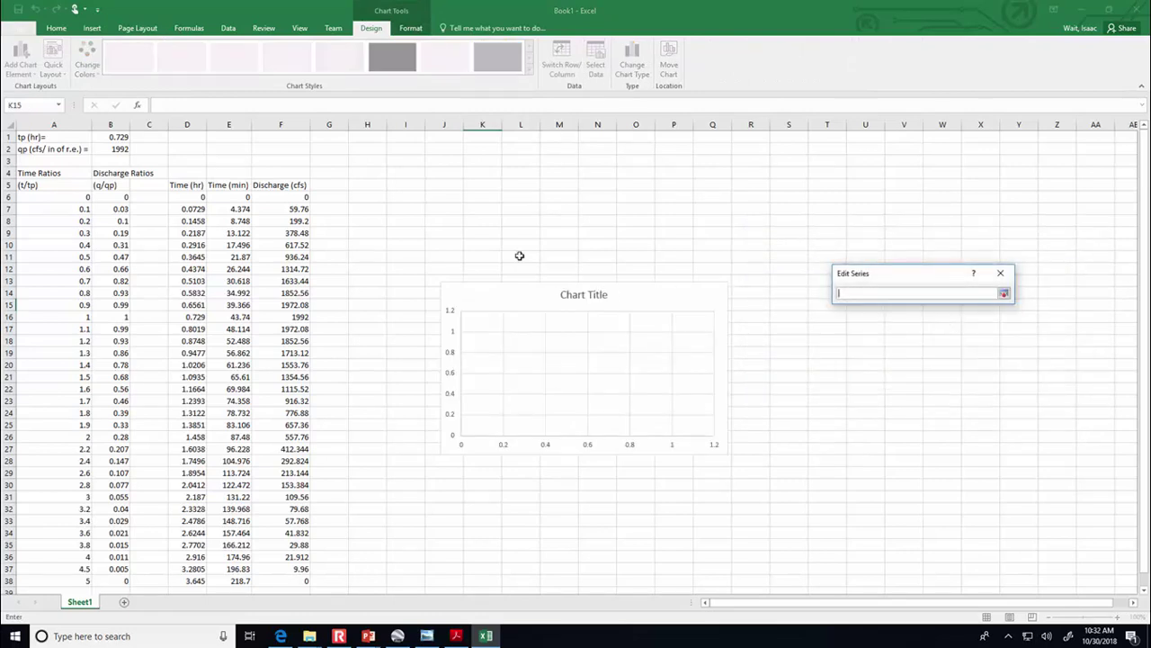
drag(190, 197, 190, 580)
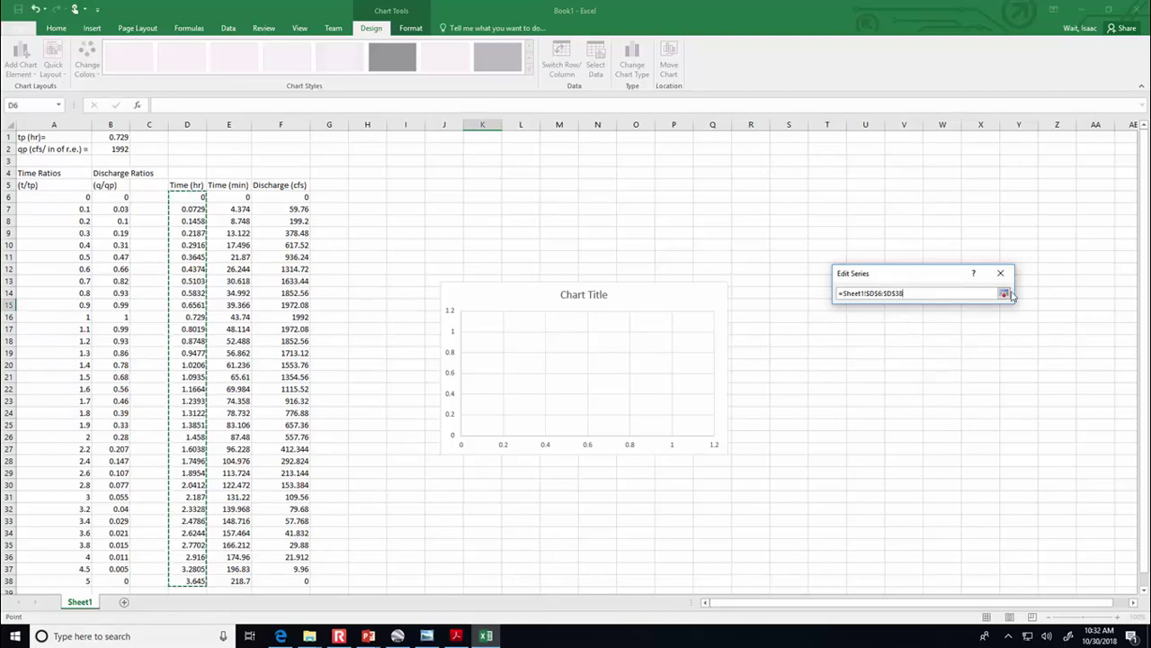
click(1004, 293)
click(950, 351)
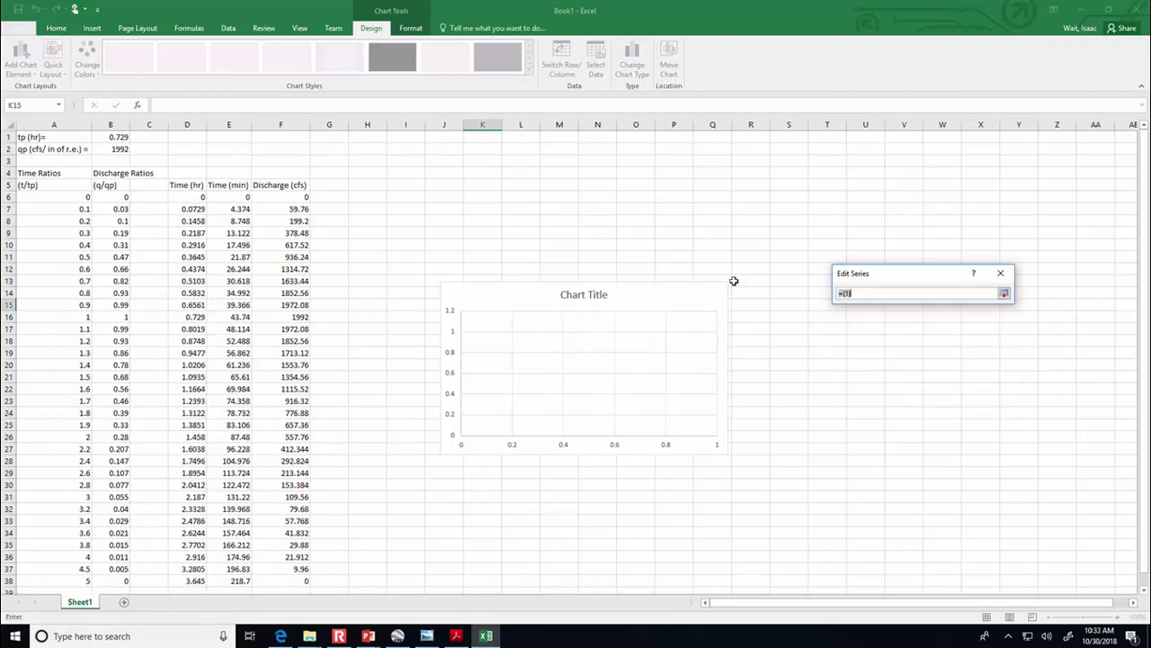
drag(285, 197, 273, 574)
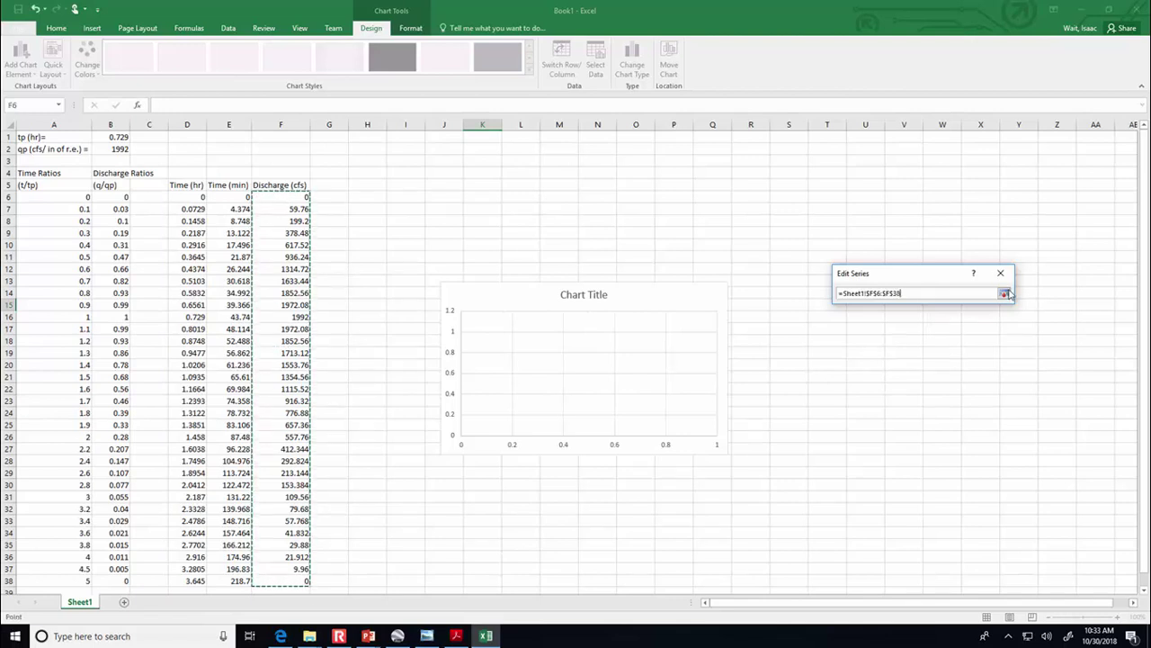
click(1004, 293)
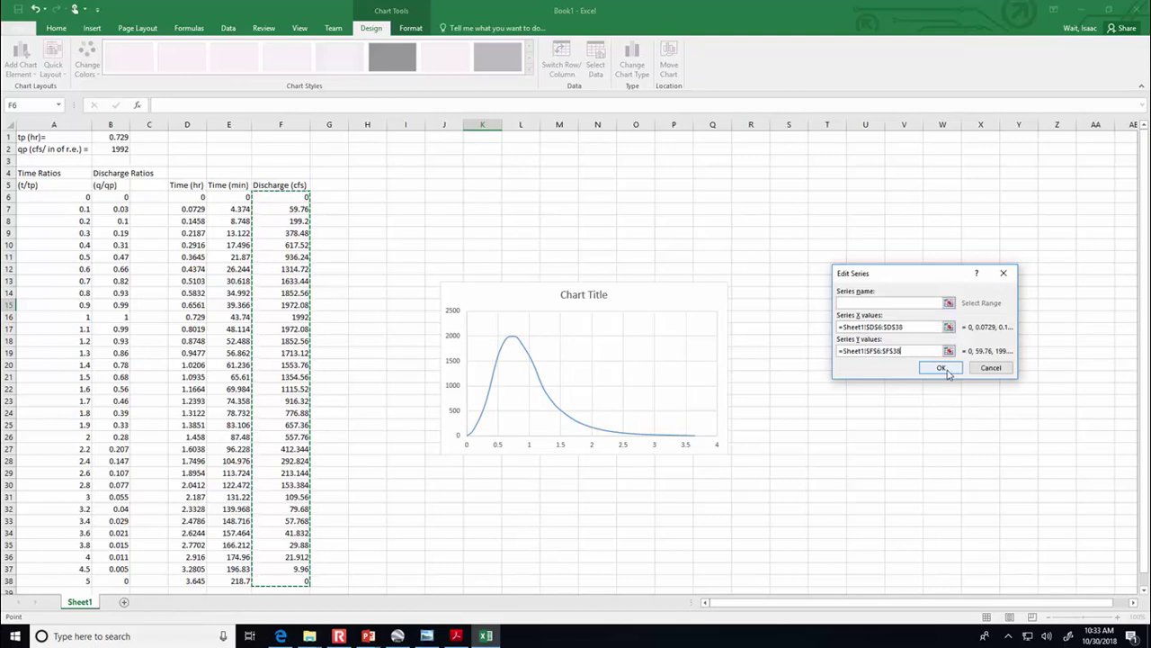
click(951, 371)
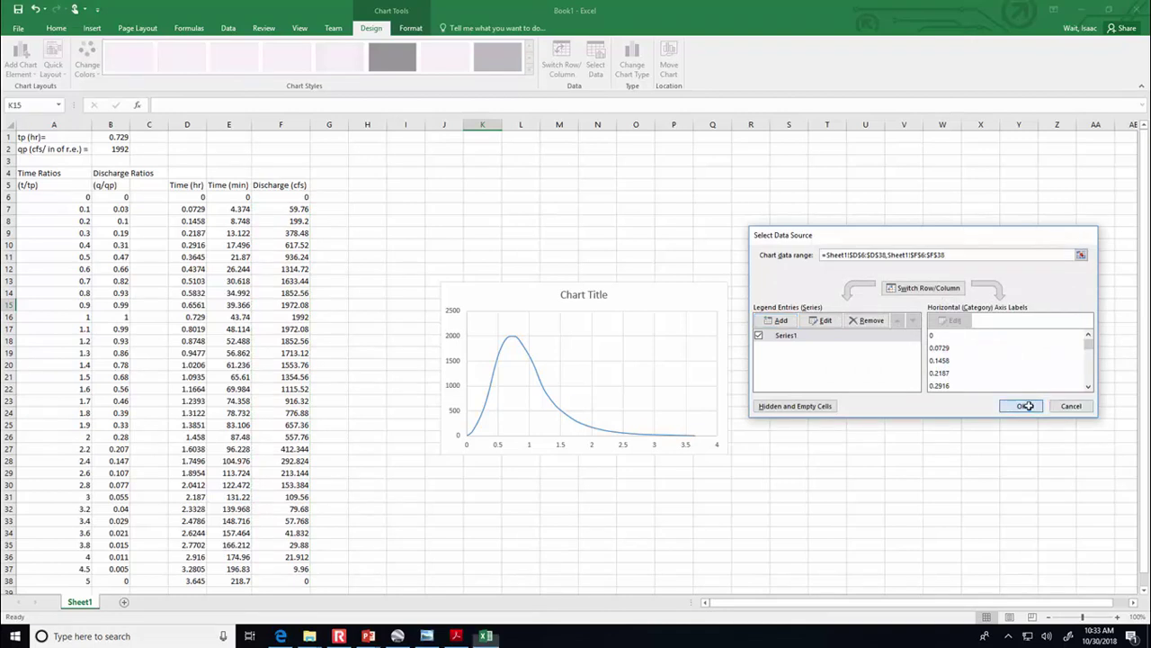
Accept the chart's data source and remove the chart title from the hydrograph
click(1028, 406)
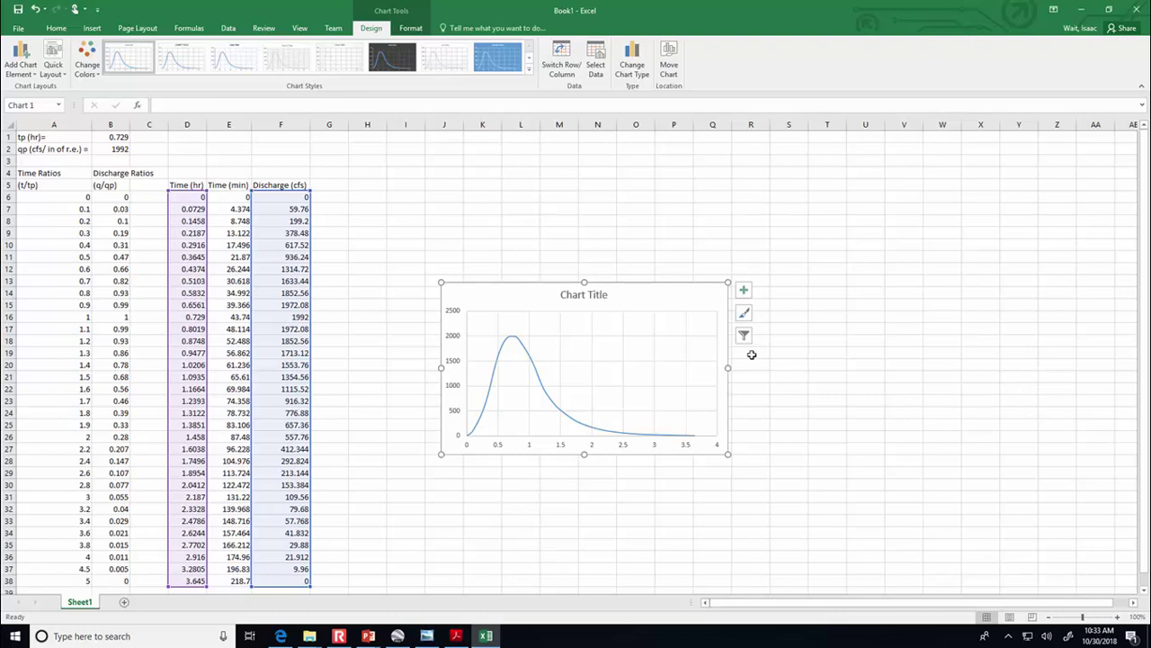
click(745, 291)
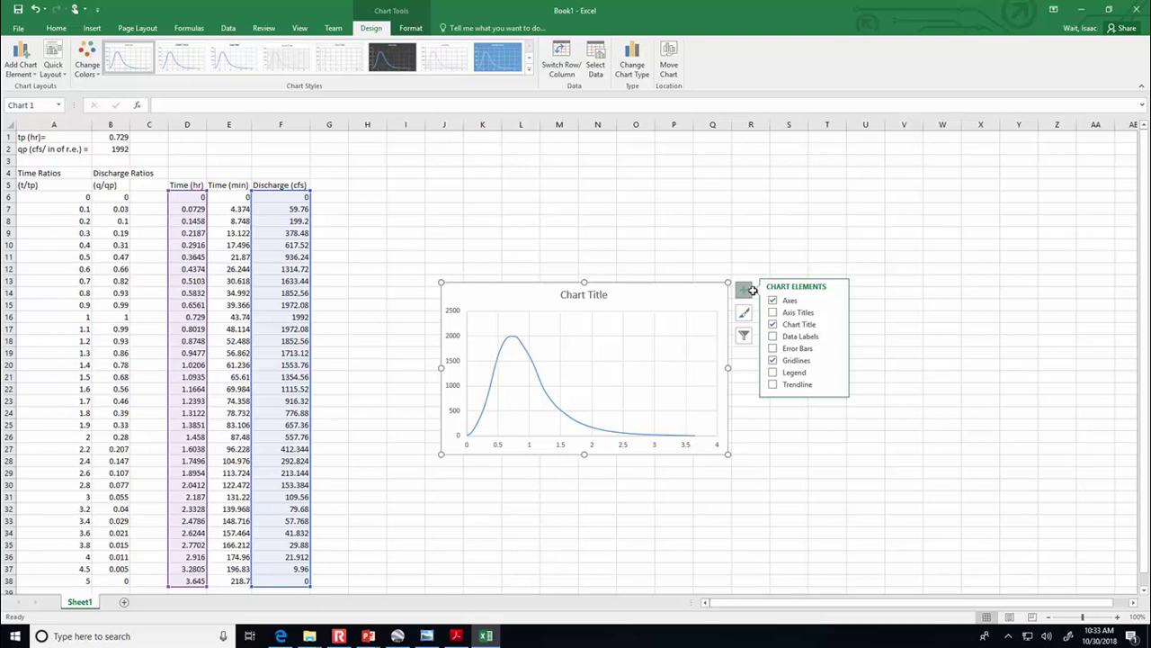
click(721, 201)
click(591, 294)
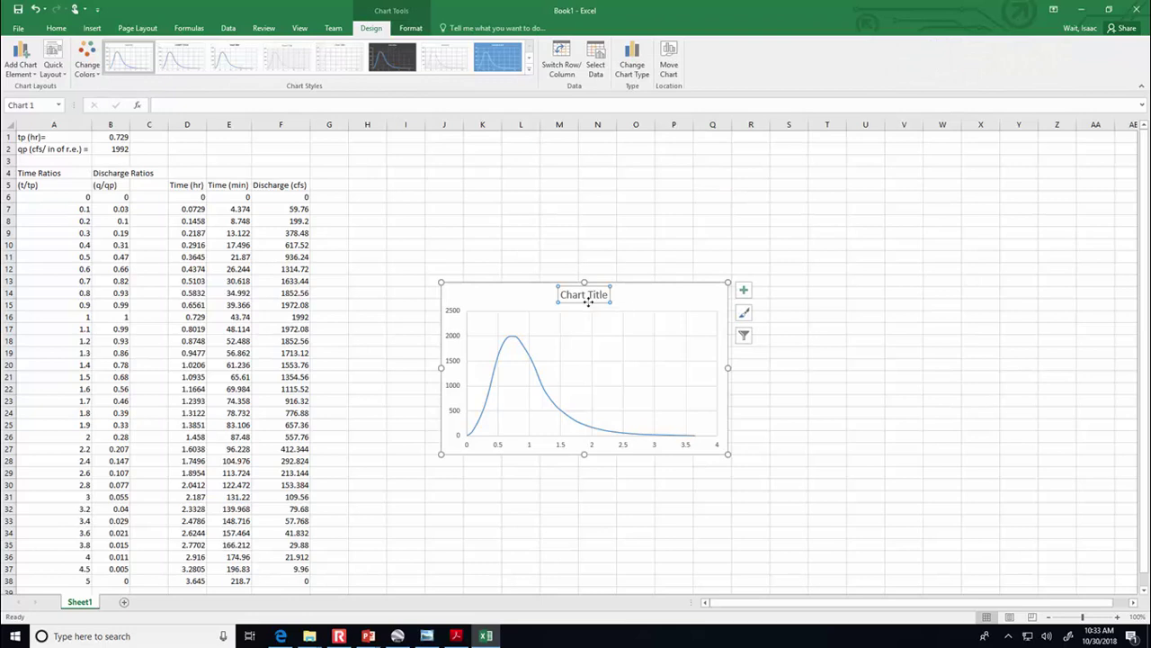
key(Delete)
click(572, 250)
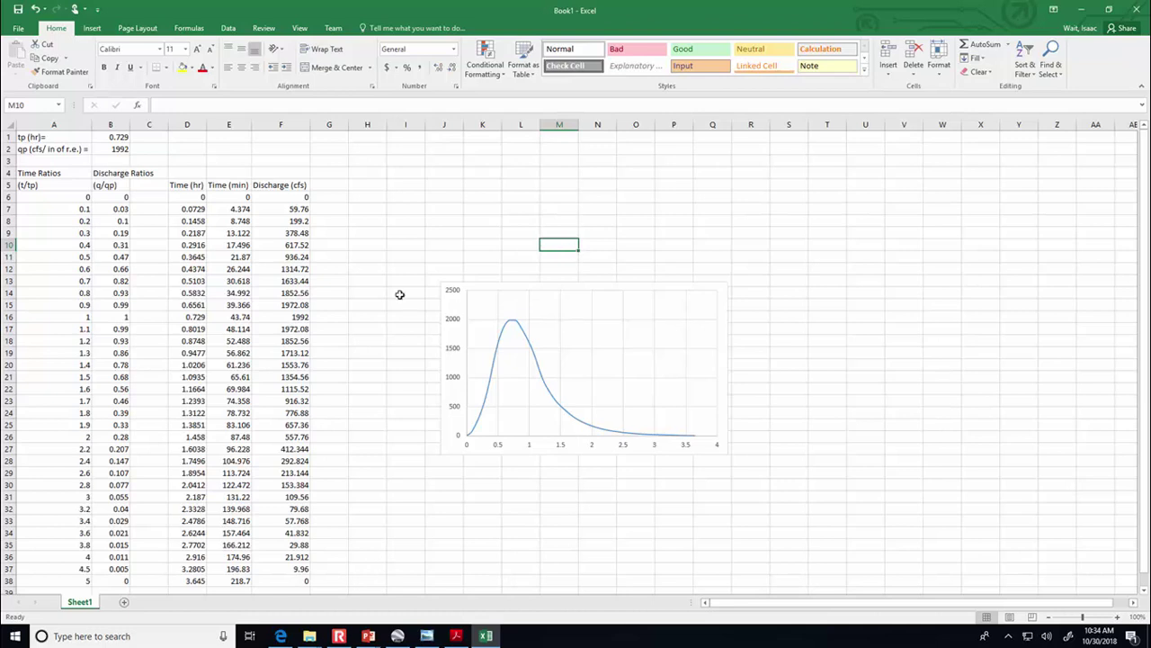
Switch to the CE 433 Hydrologic Engineering presentation in PowerPoint and present slide 421, Time of Concentration, full screen
mouse_move(367, 636)
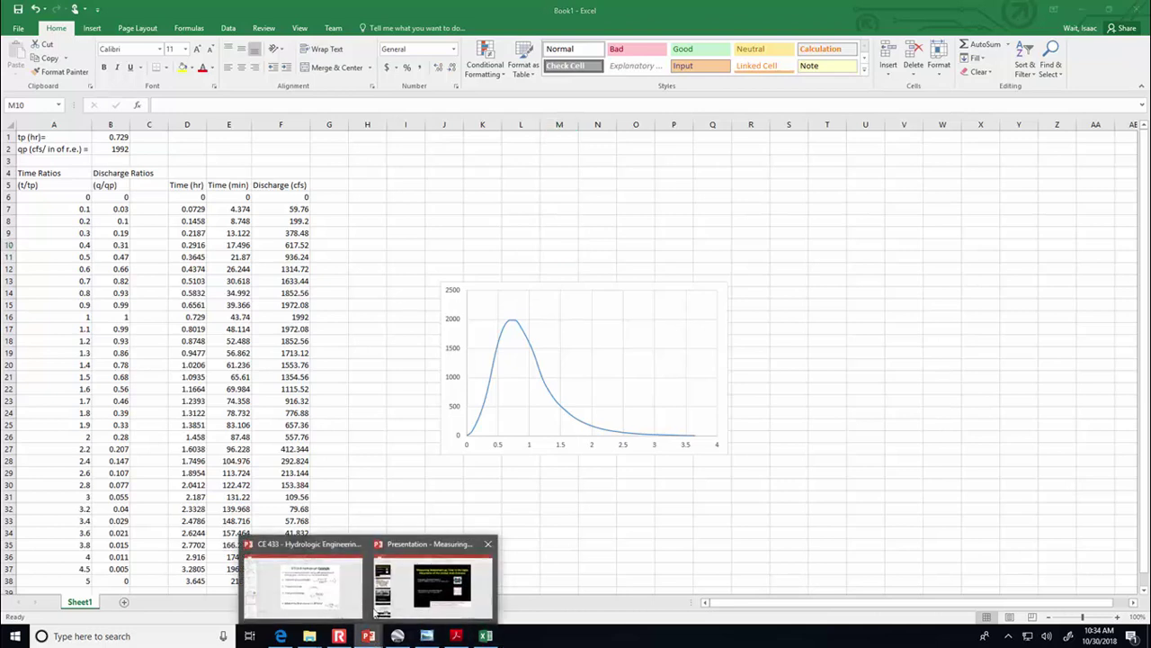
click(288, 553)
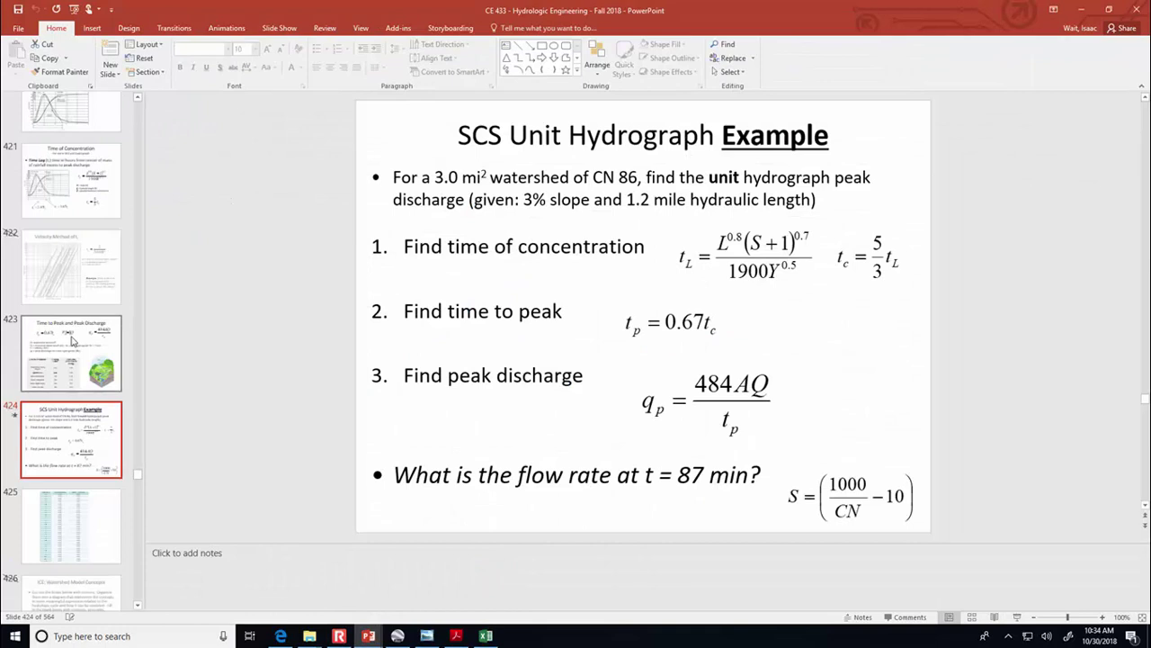
click(69, 180)
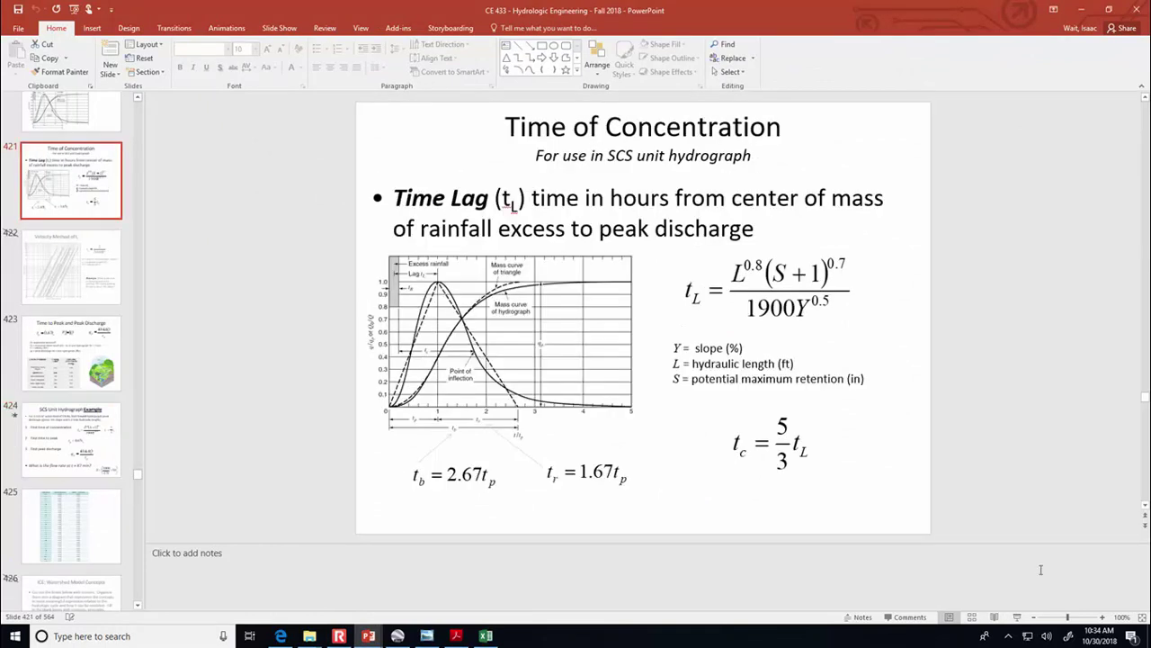
click(1018, 618)
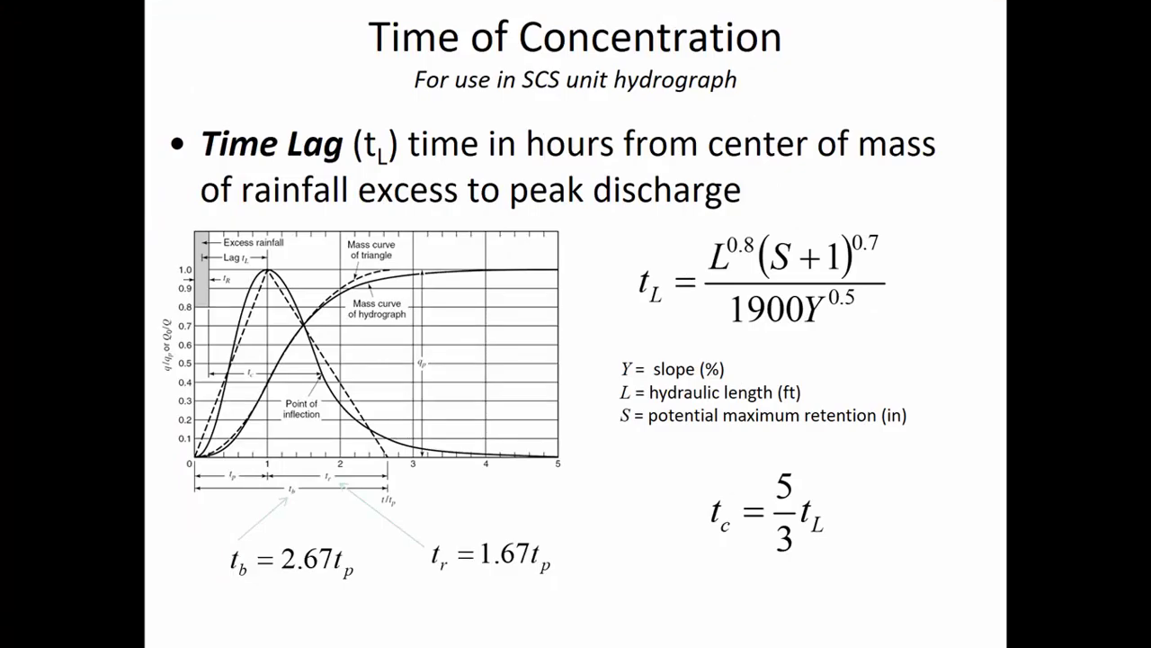